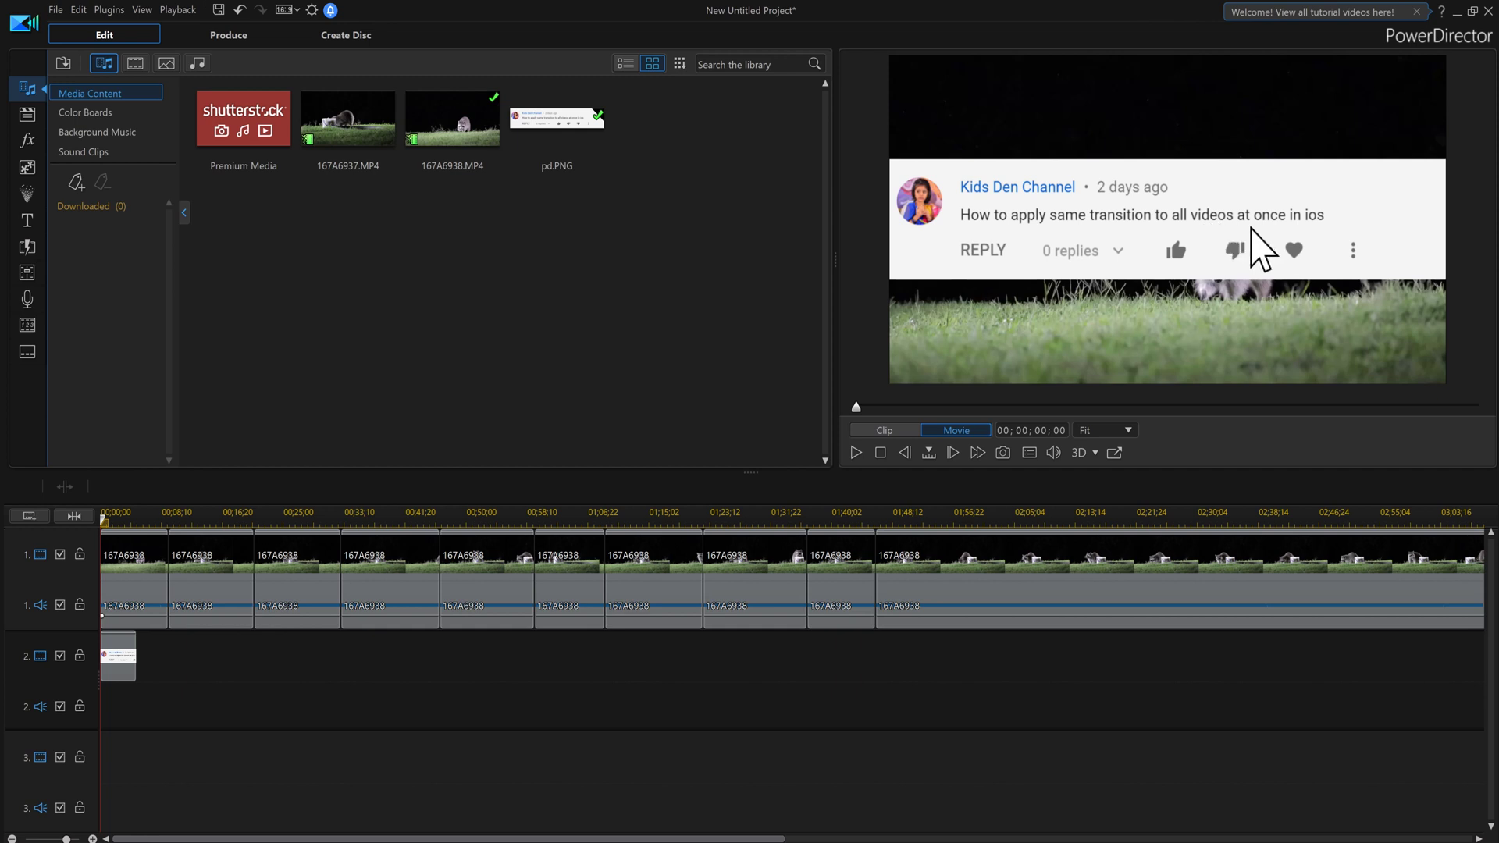
Delete the pd.PNG overlay from track 2, split the raccoon clip at 01;58;12, and open the Transition Room.
{"action": "left_click", "coordinate": [128, 664]}
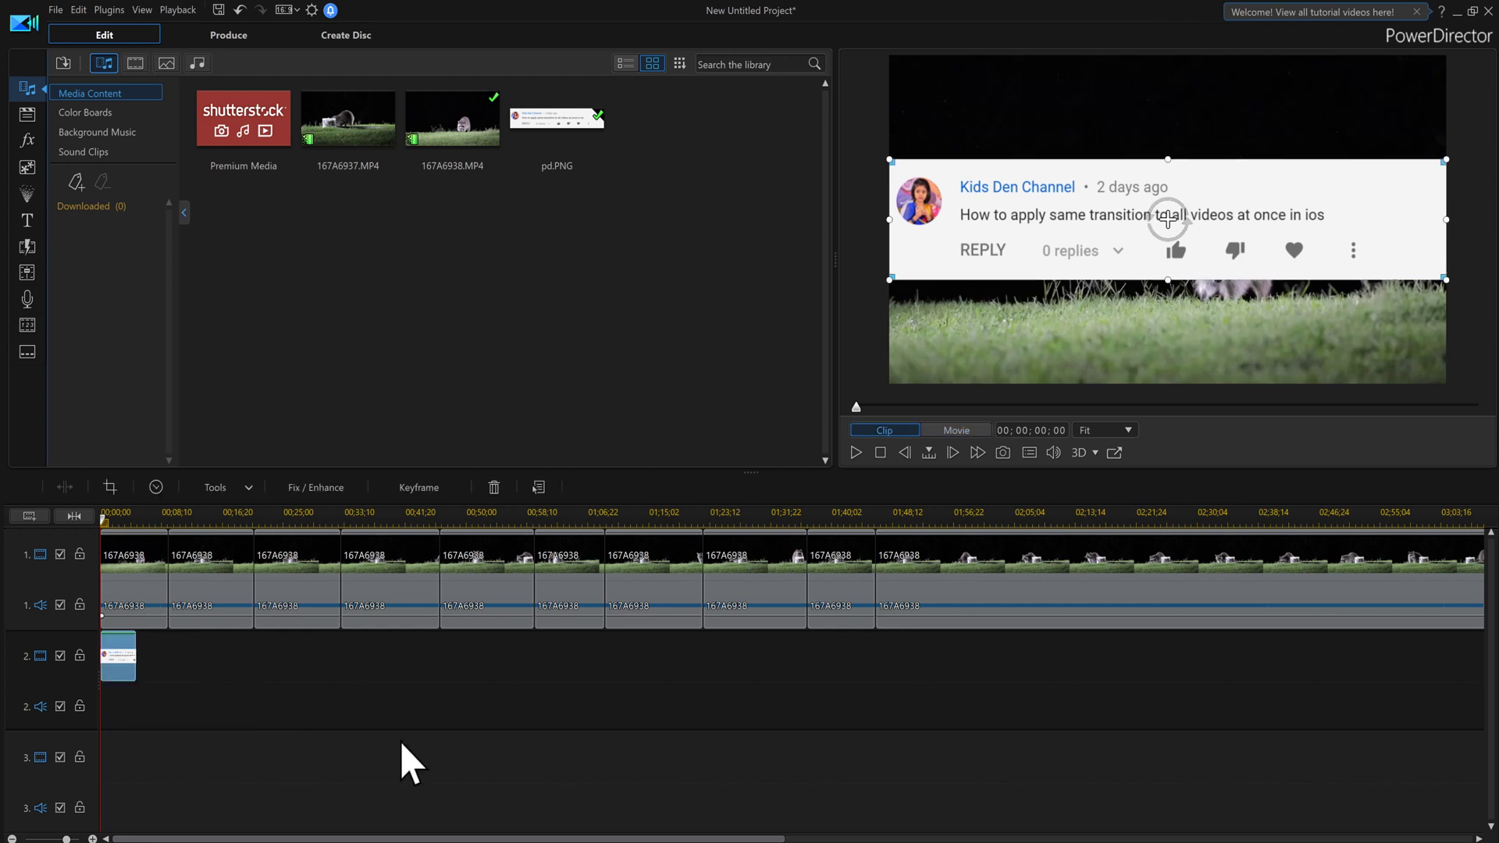
{"action": "key", "text": "Delete"}
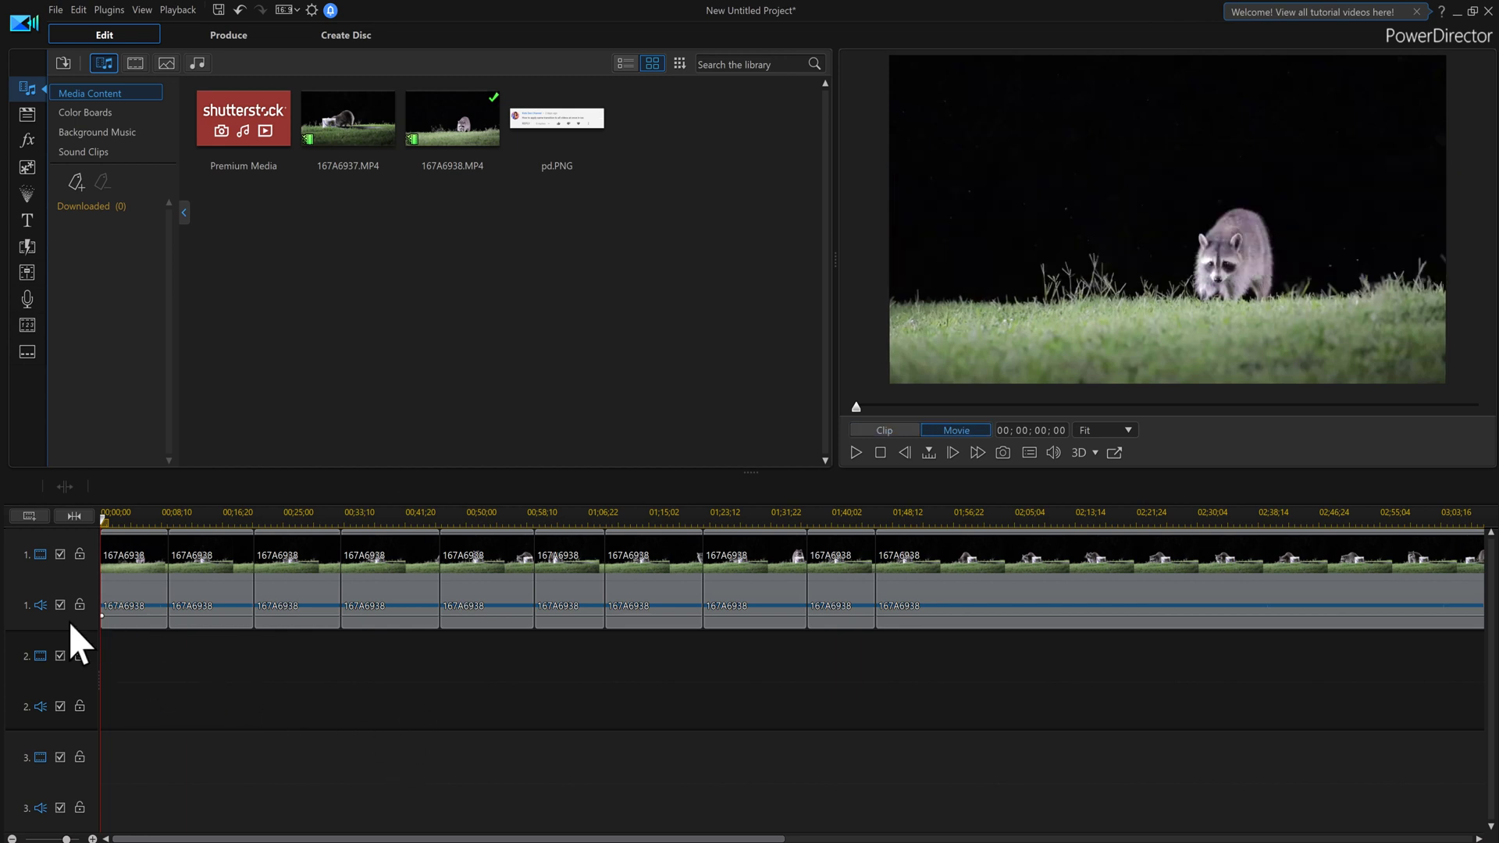
{"action": "left_click", "coordinate": [966, 515]}
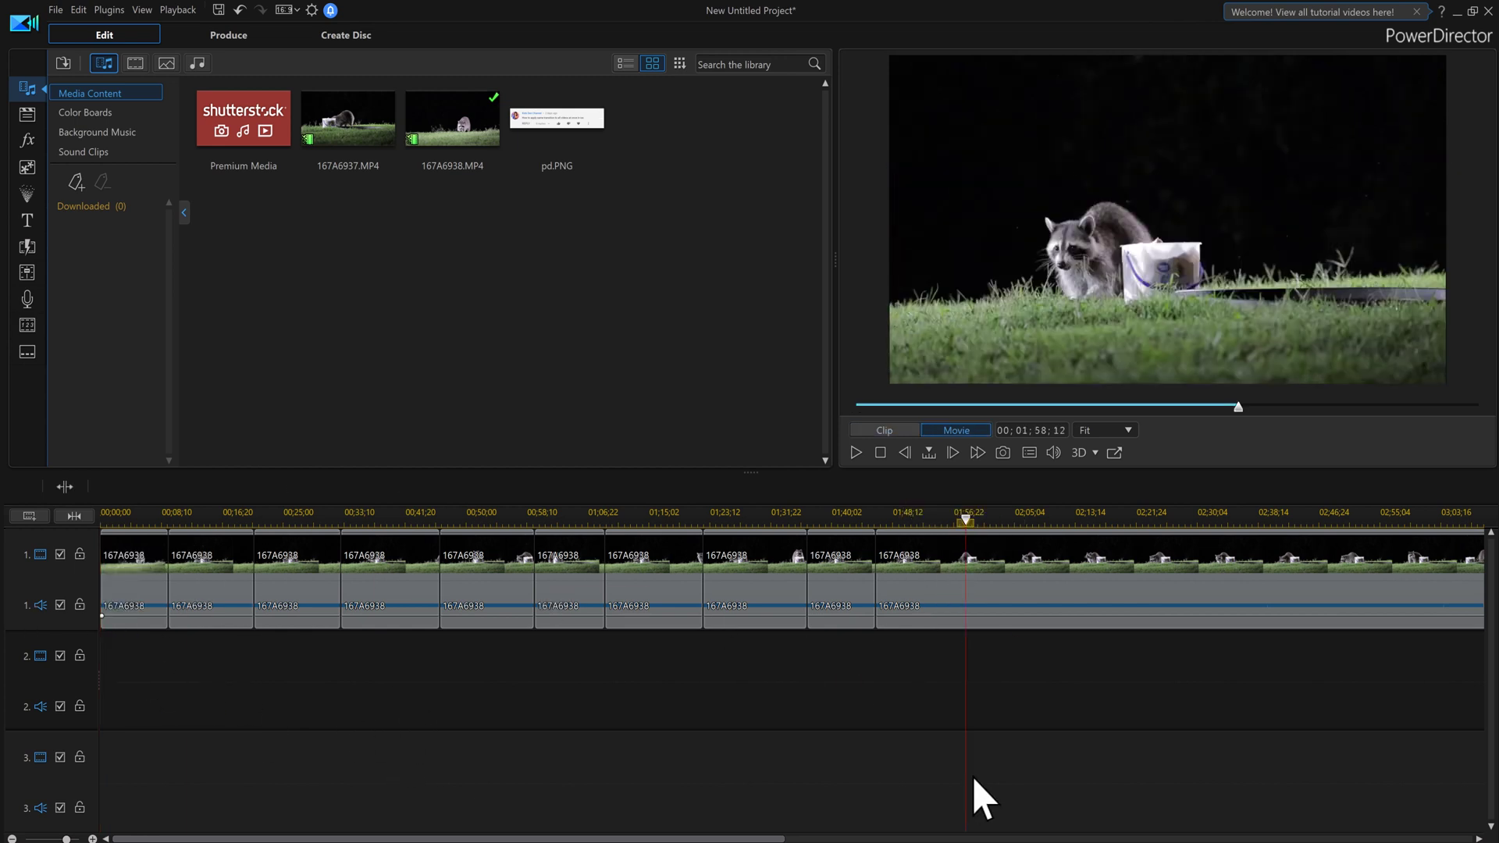
{"action": "left_click", "coordinate": [69, 495]}
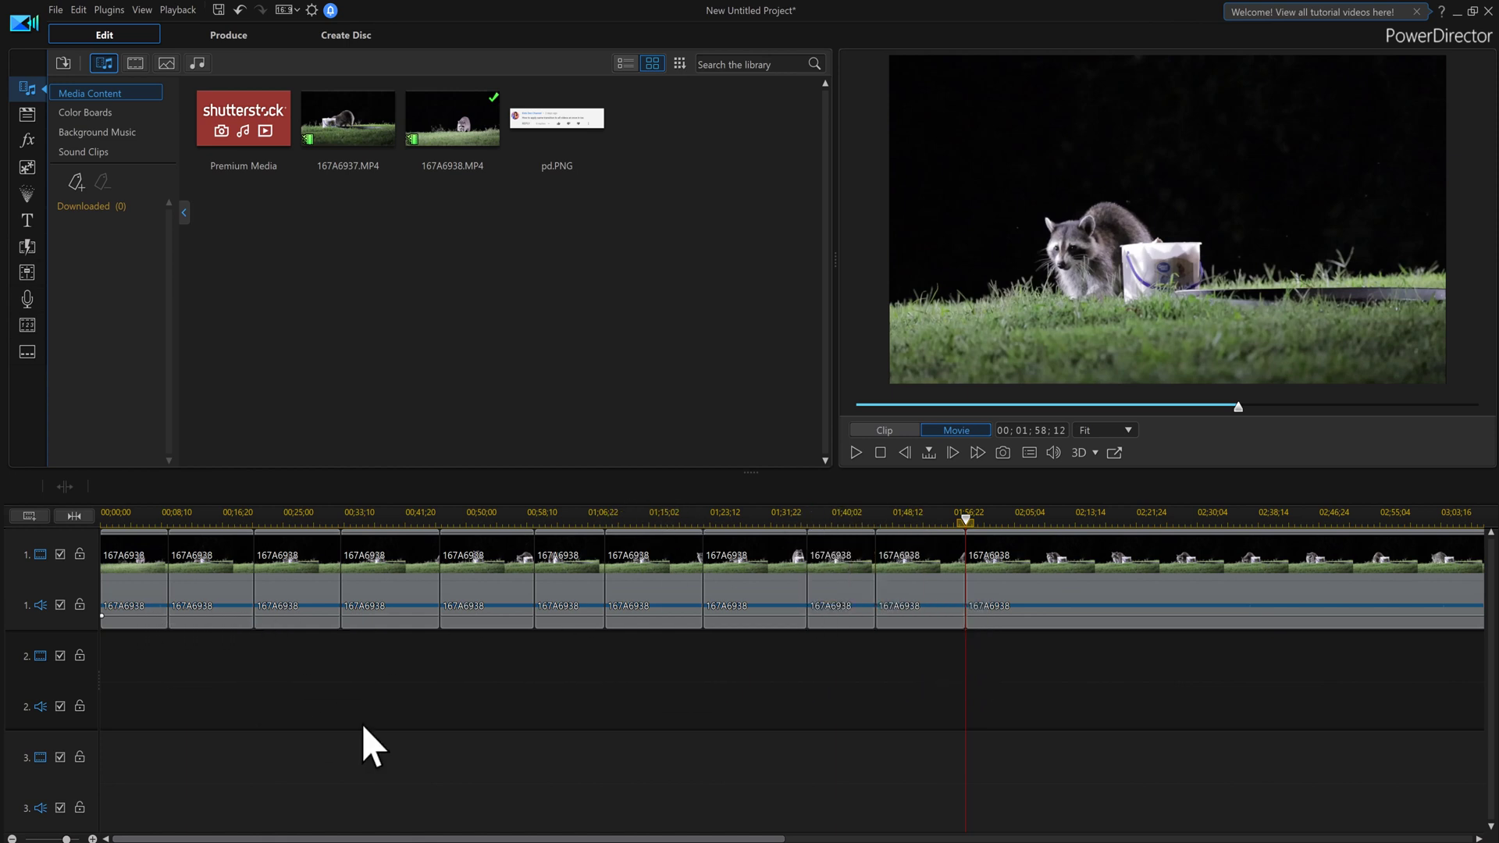
{"action": "left_click", "coordinate": [28, 252]}
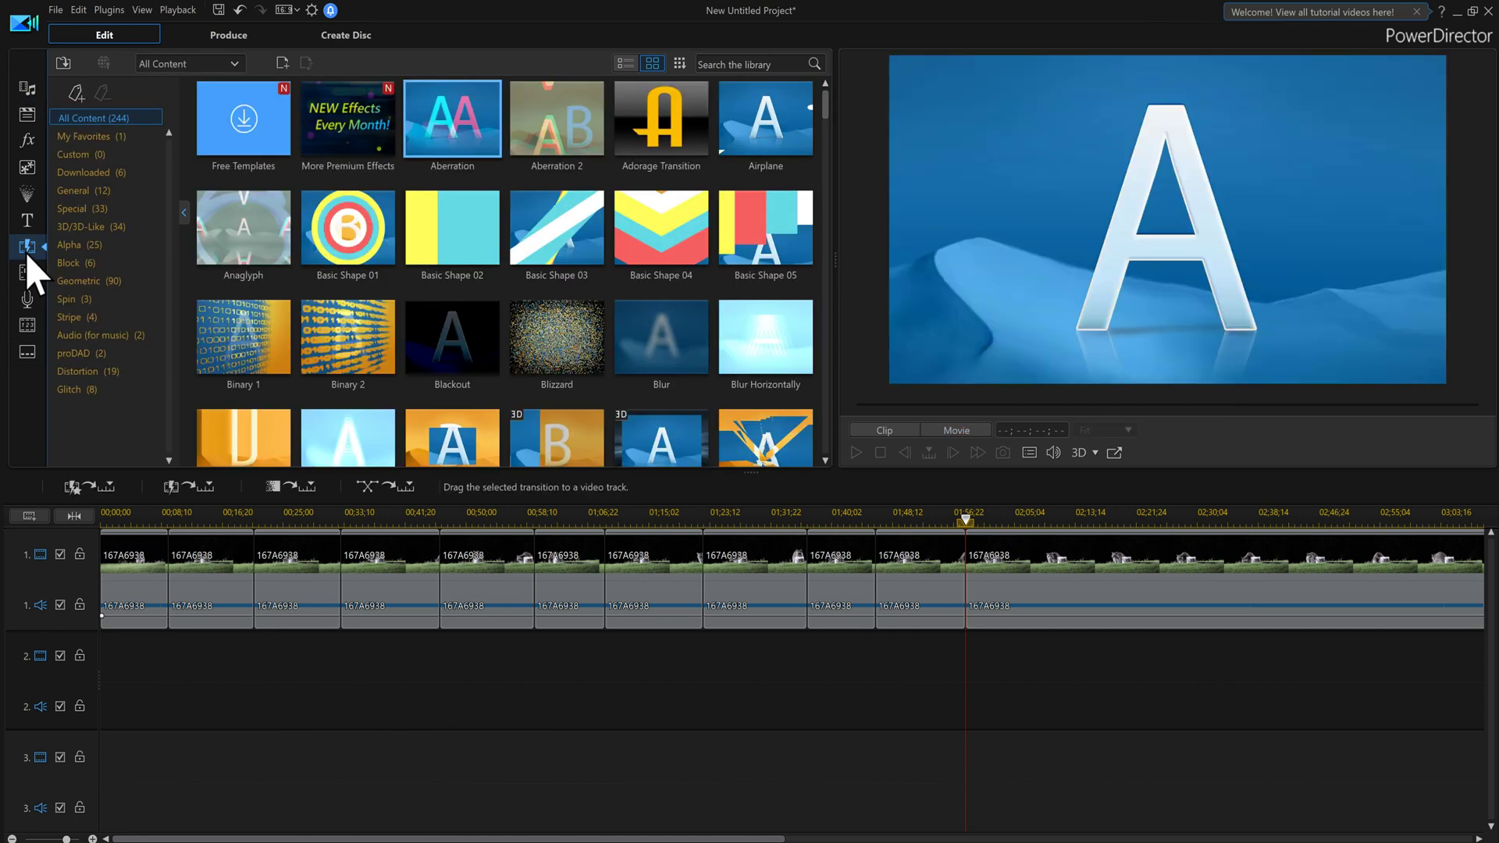
Remove Peeling Lines from My Favorites, leaving the favourites category empty.
{"action": "left_click", "coordinate": [106, 137]}
{"action": "right_click", "coordinate": [286, 116]}
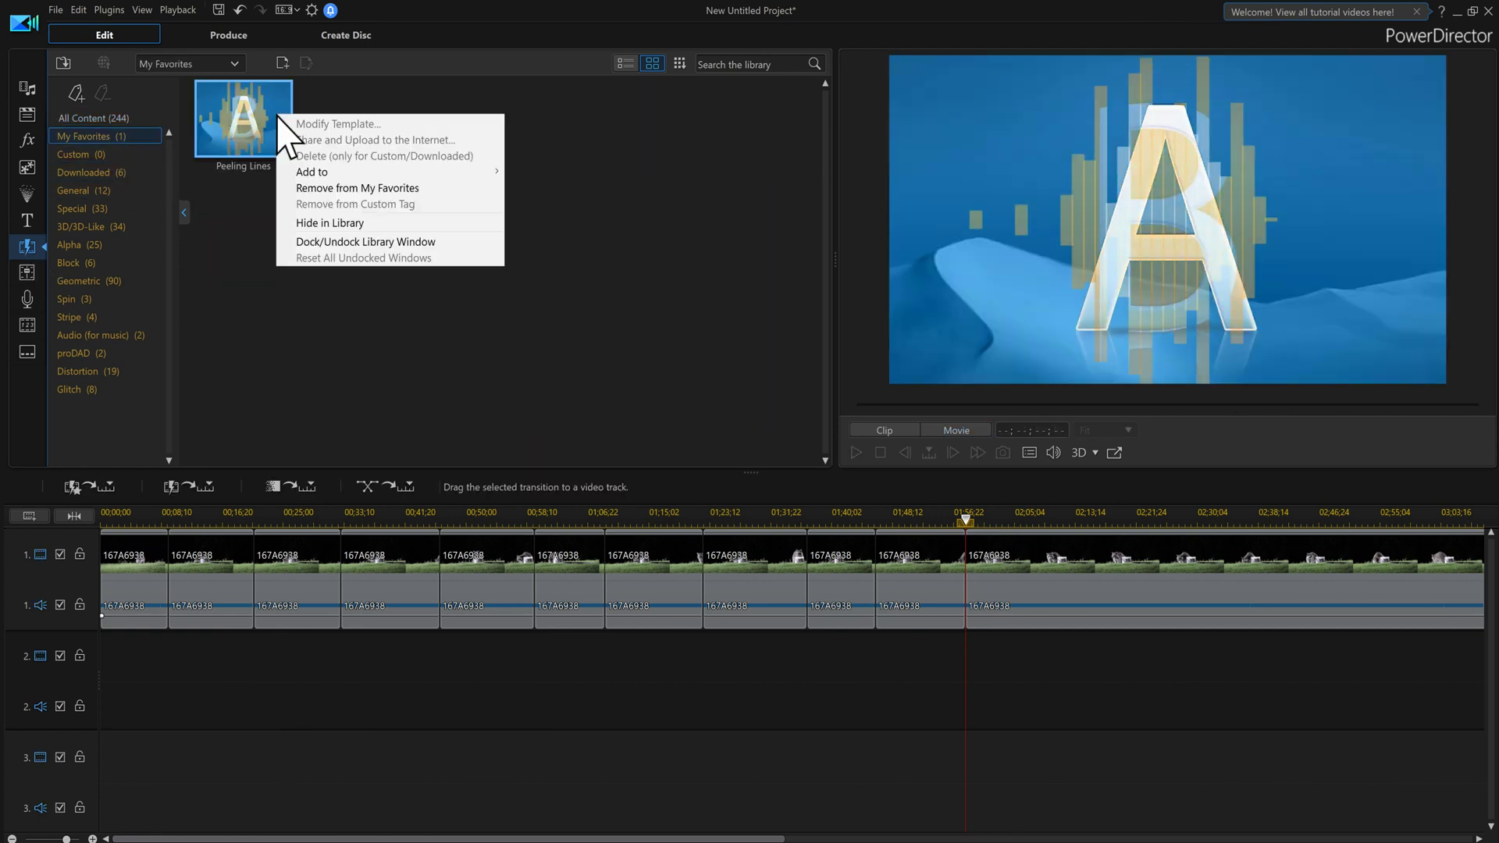
{"action": "left_click", "coordinate": [402, 189]}
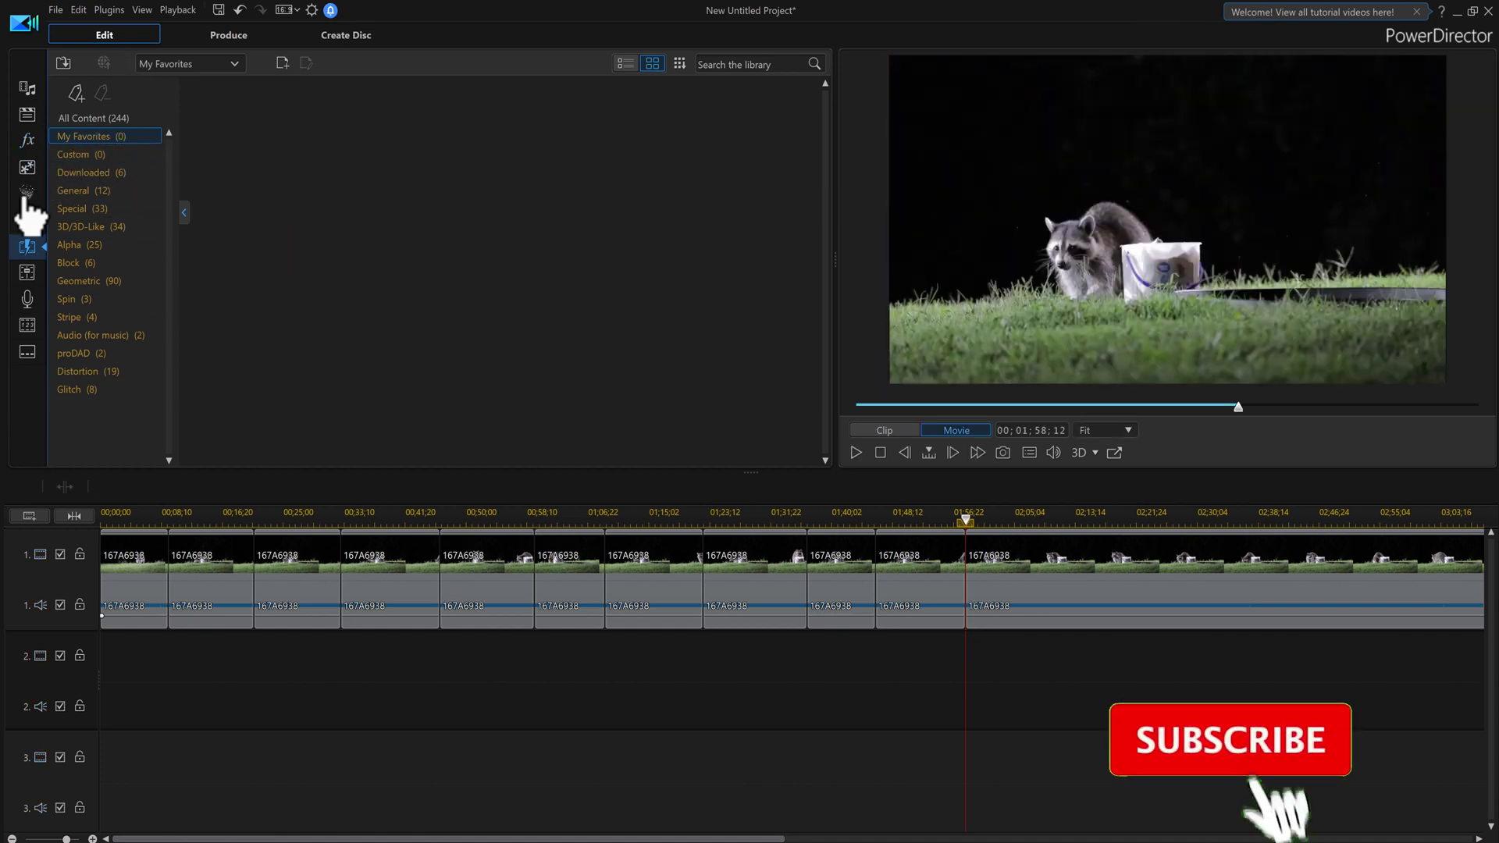
{"action": "left_click", "coordinate": [184, 213]}
{"action": "left_click", "coordinate": [52, 214]}
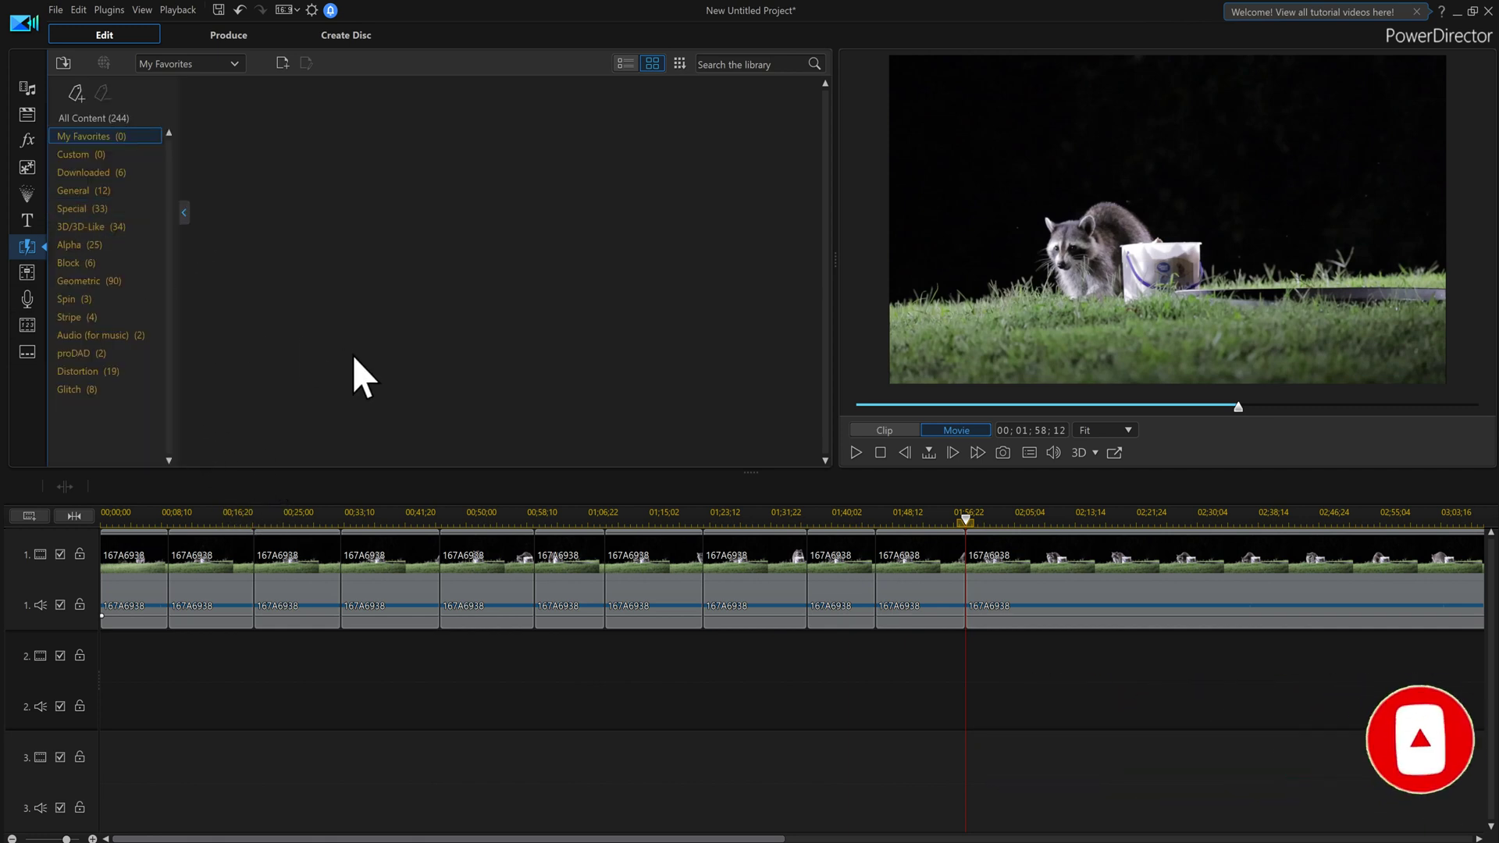
List all 244 transitions under All Content and preview the Dissolve transition.
{"action": "left_click", "coordinate": [98, 119]}
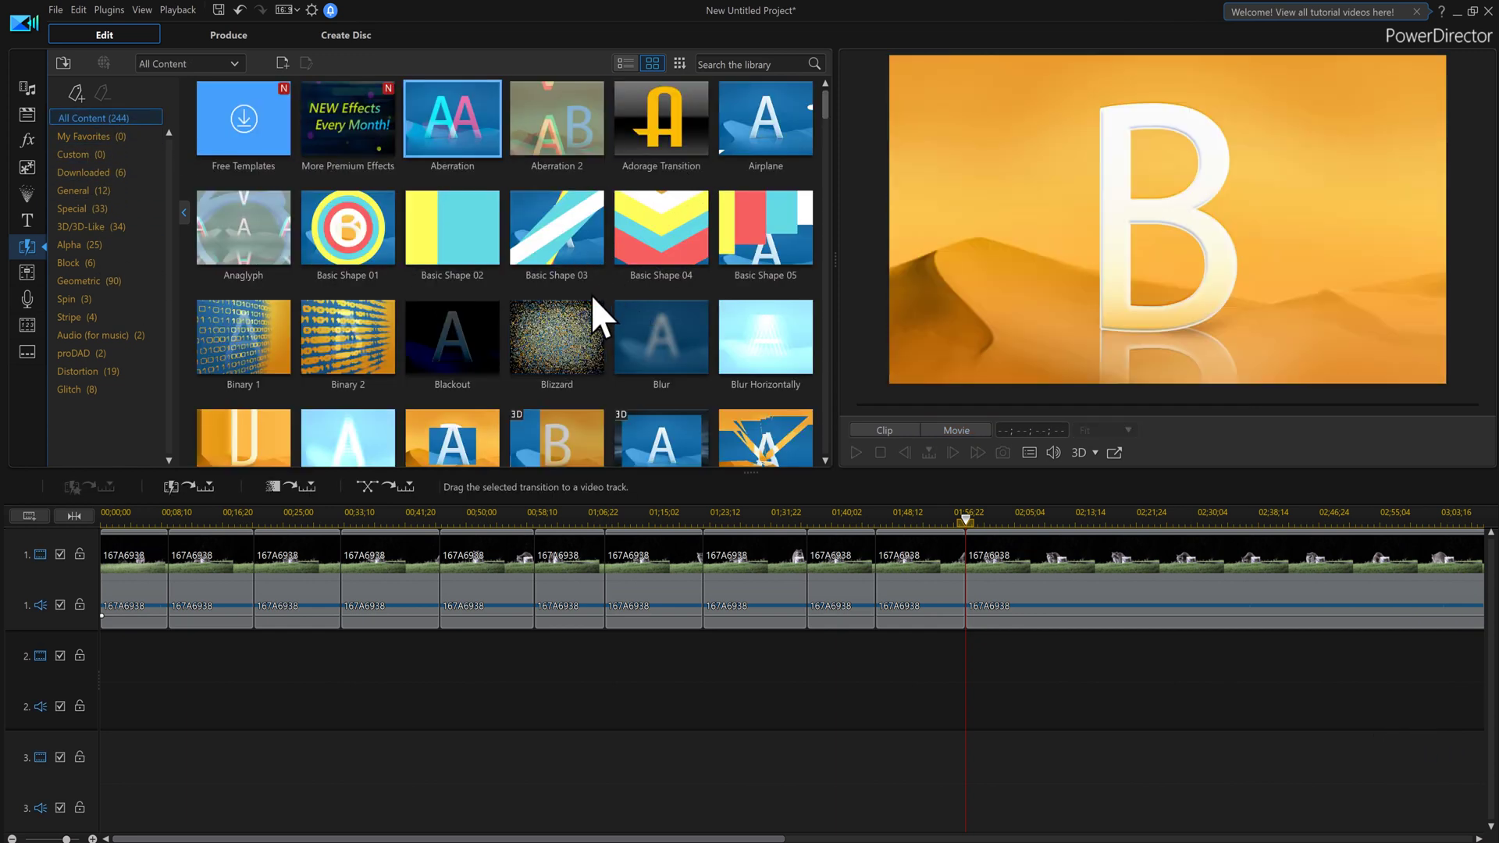
{"action": "scroll", "coordinate": [612, 292], "scroll_direction": "down", "scroll_amount": 5}
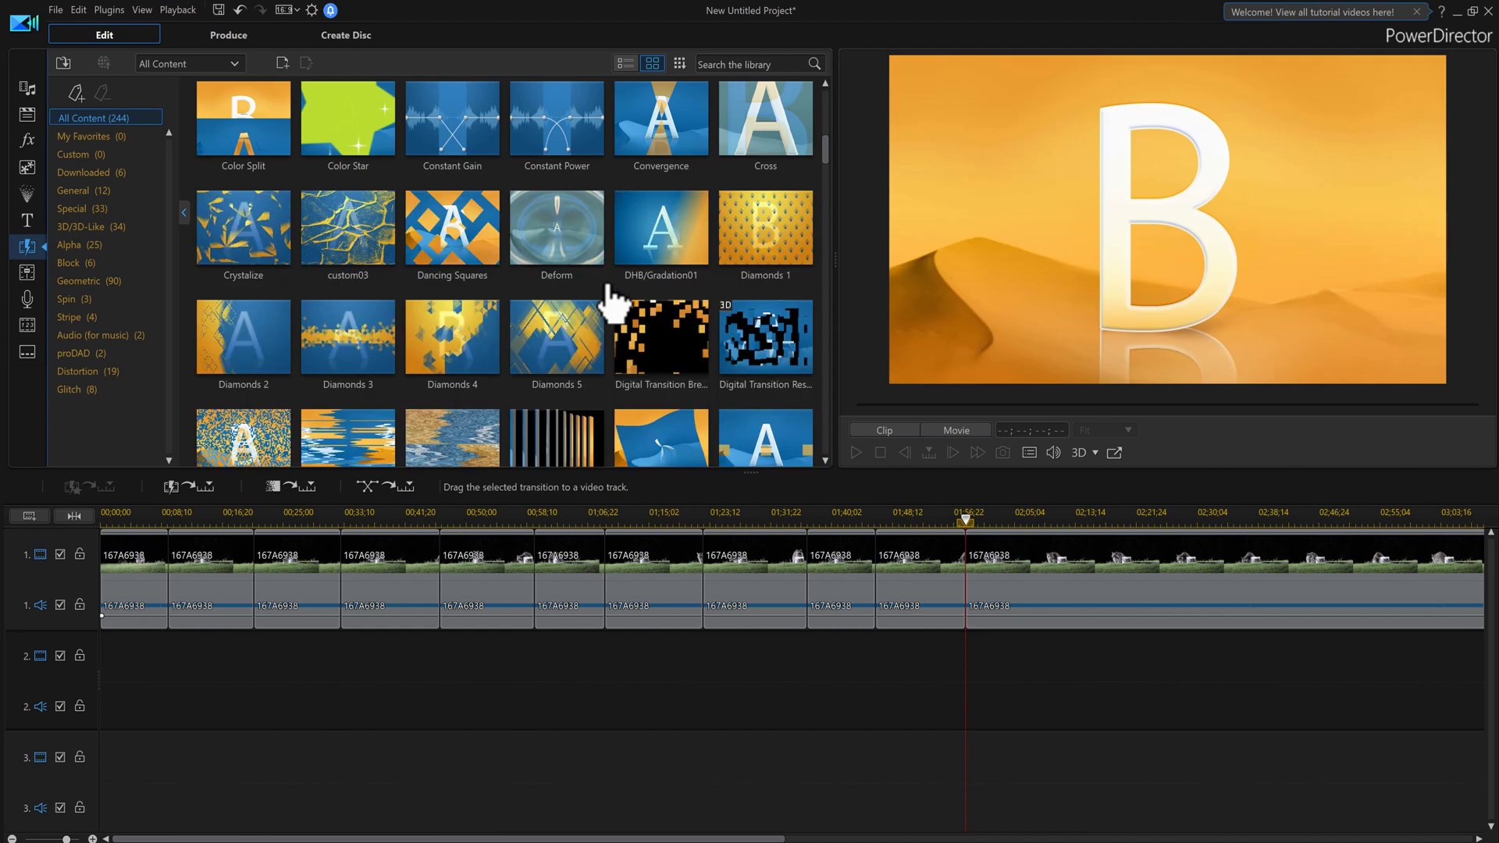
{"action": "left_click", "coordinate": [436, 717]}
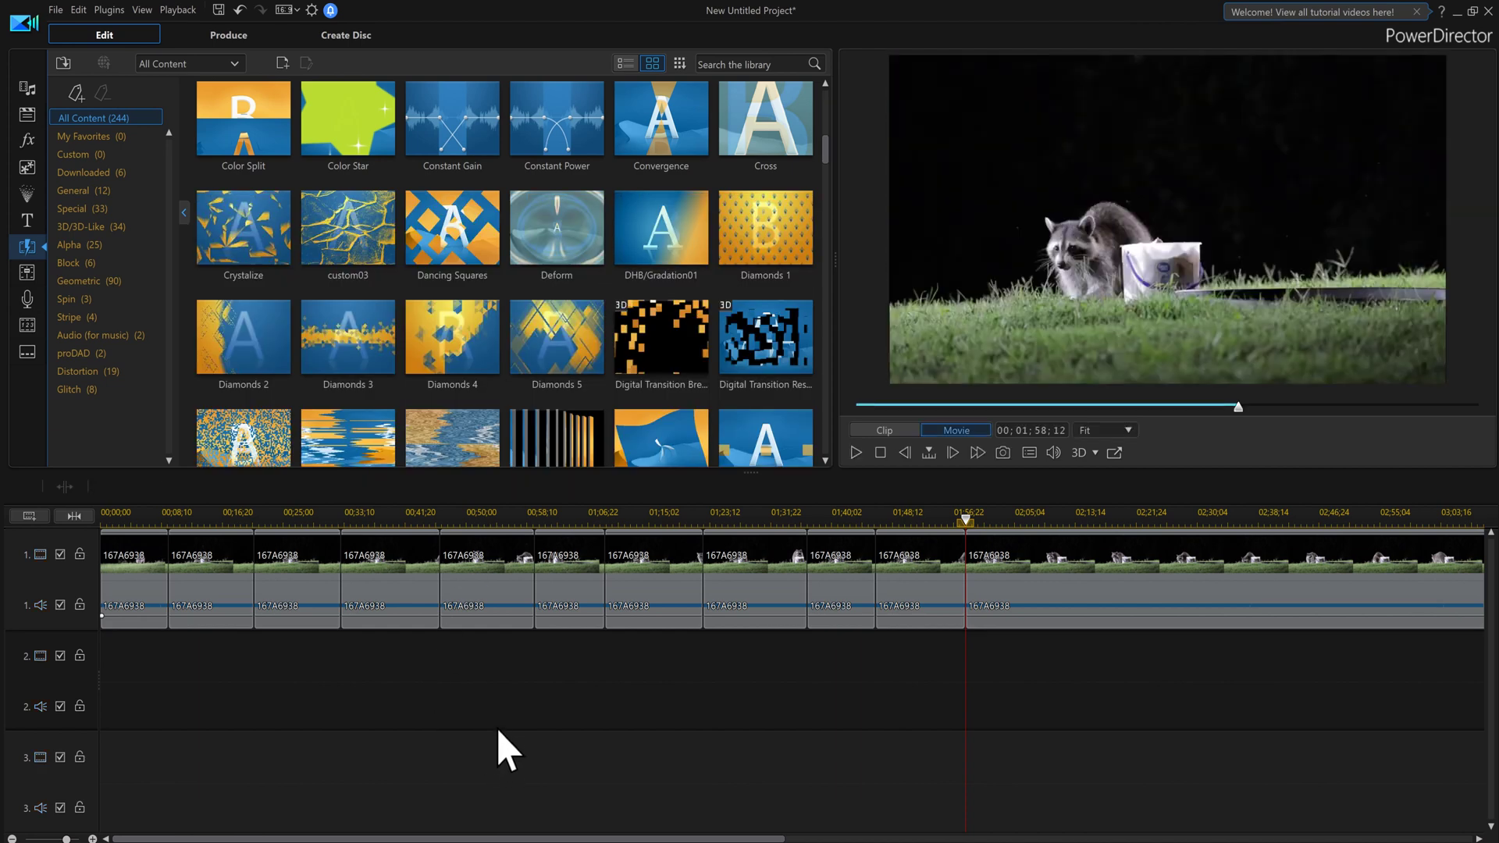
{"action": "left_click_drag", "start_coordinate": [422, 332], "coordinate": [140, 501]}
{"action": "left_click", "coordinate": [244, 443]}
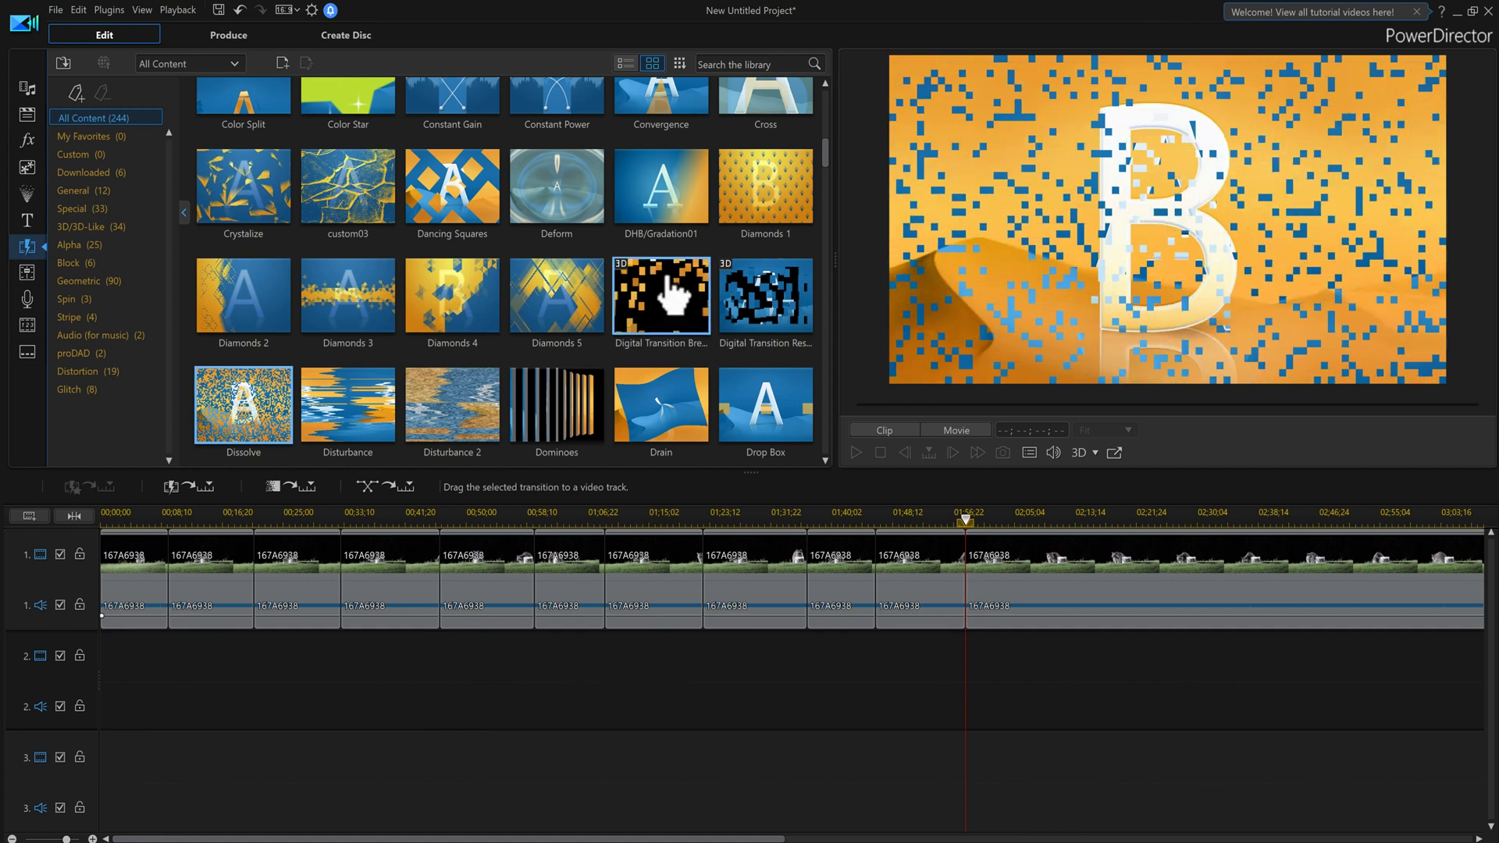
{"action": "scroll", "coordinate": [634, 303], "scroll_direction": "down", "scroll_amount": 3}
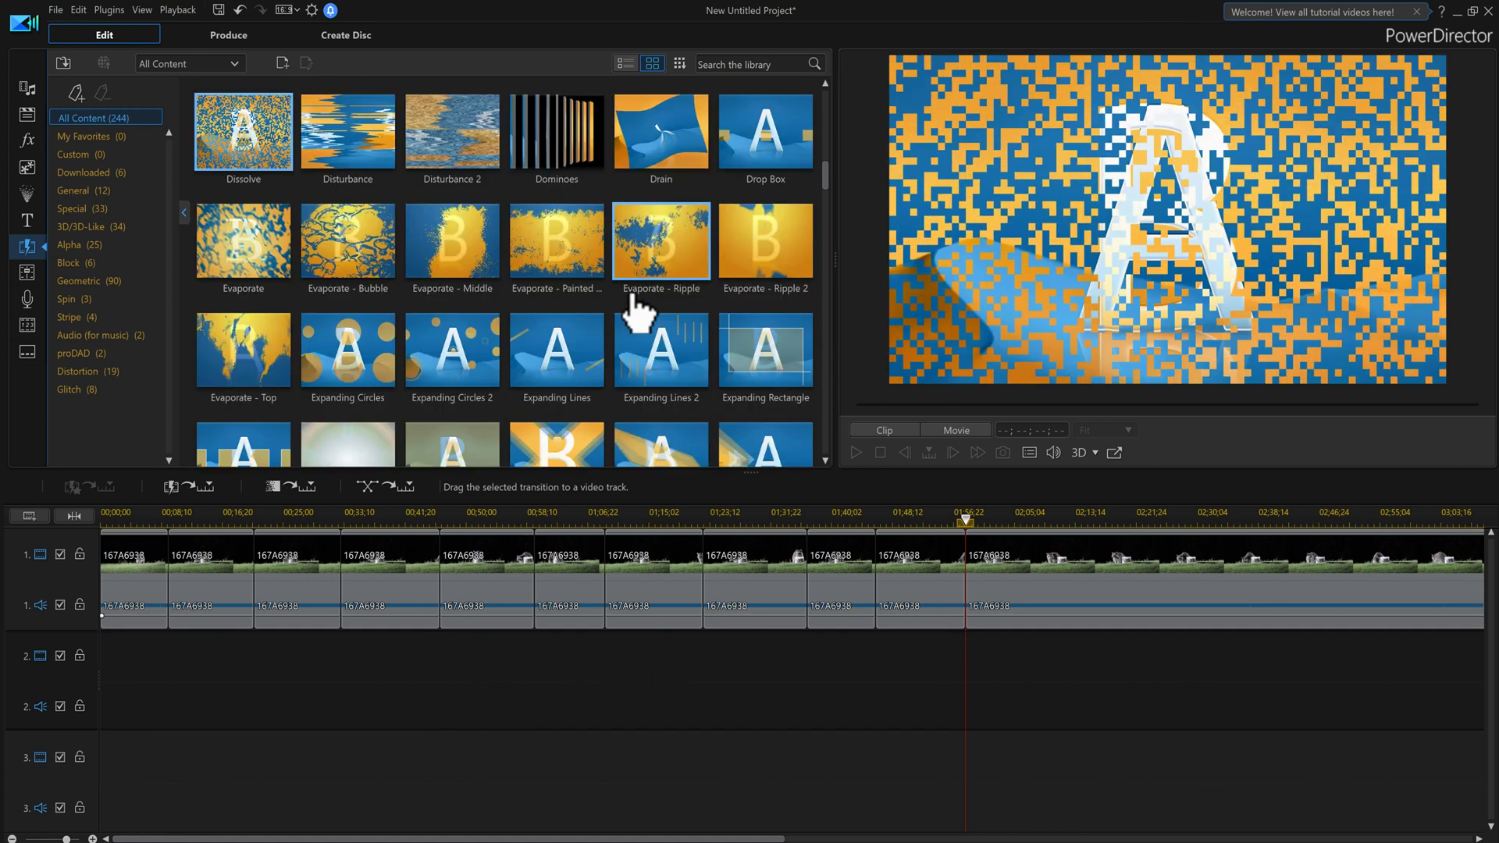
Preview Evaporate - Top, then the fade-out splash transition in the Fade group.
{"action": "left_click", "coordinate": [245, 380]}
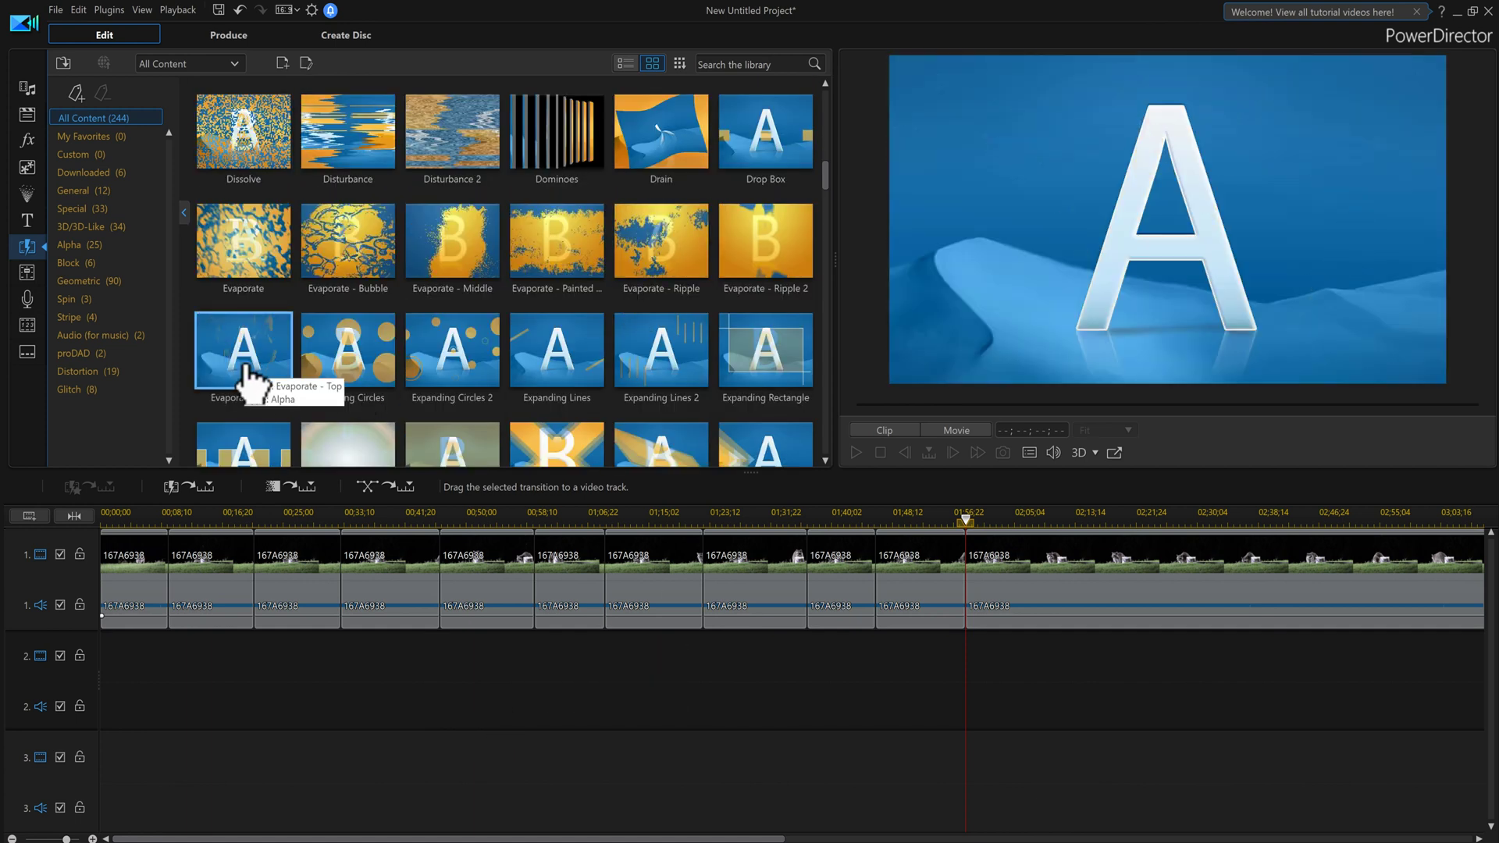
{"action": "scroll", "coordinate": [634, 253], "scroll_direction": "down", "scroll_amount": 3}
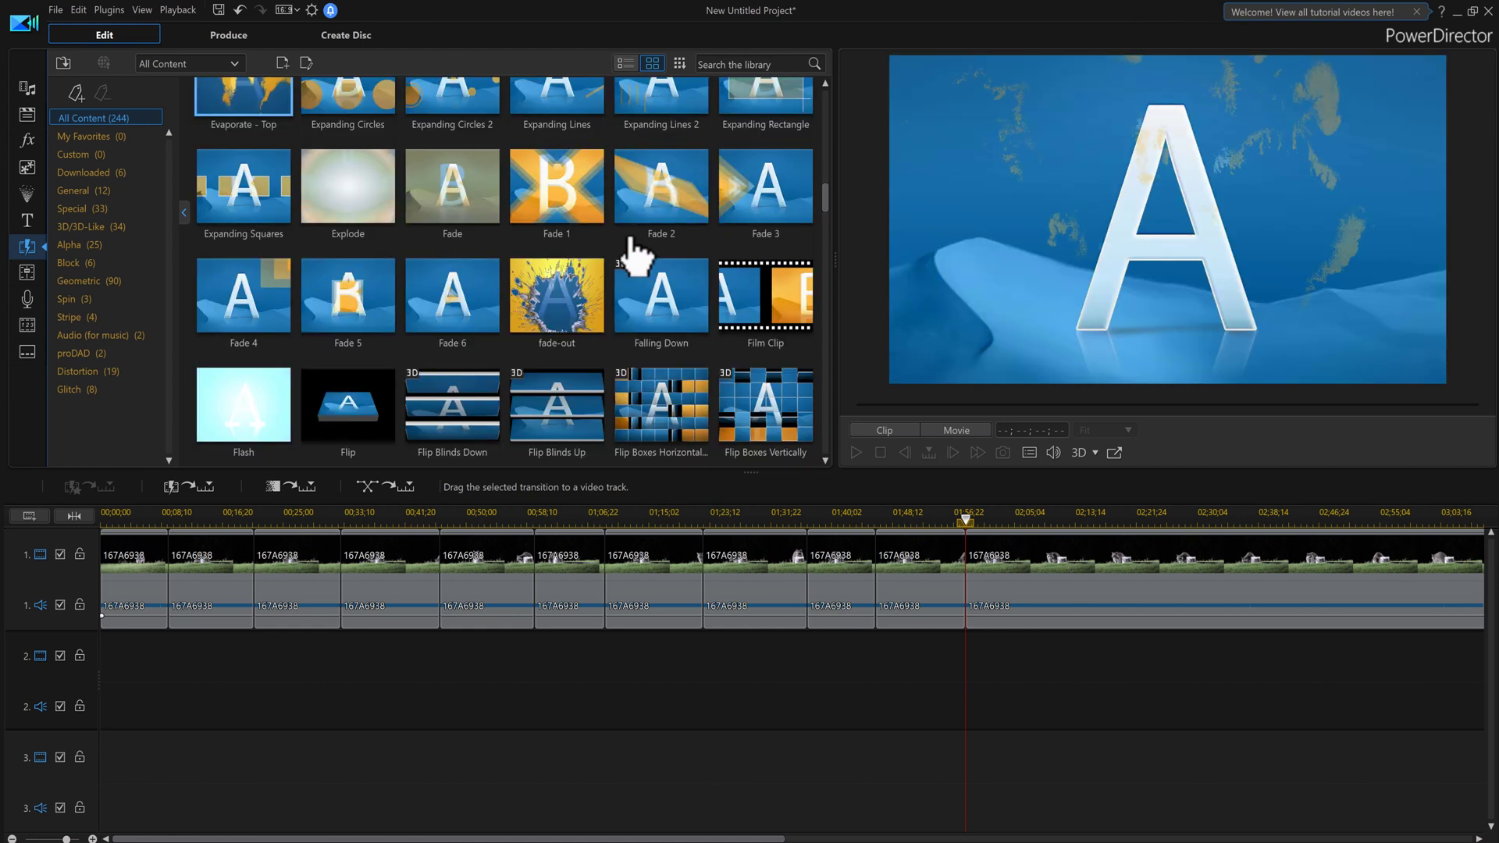
{"action": "left_click", "coordinate": [587, 312]}
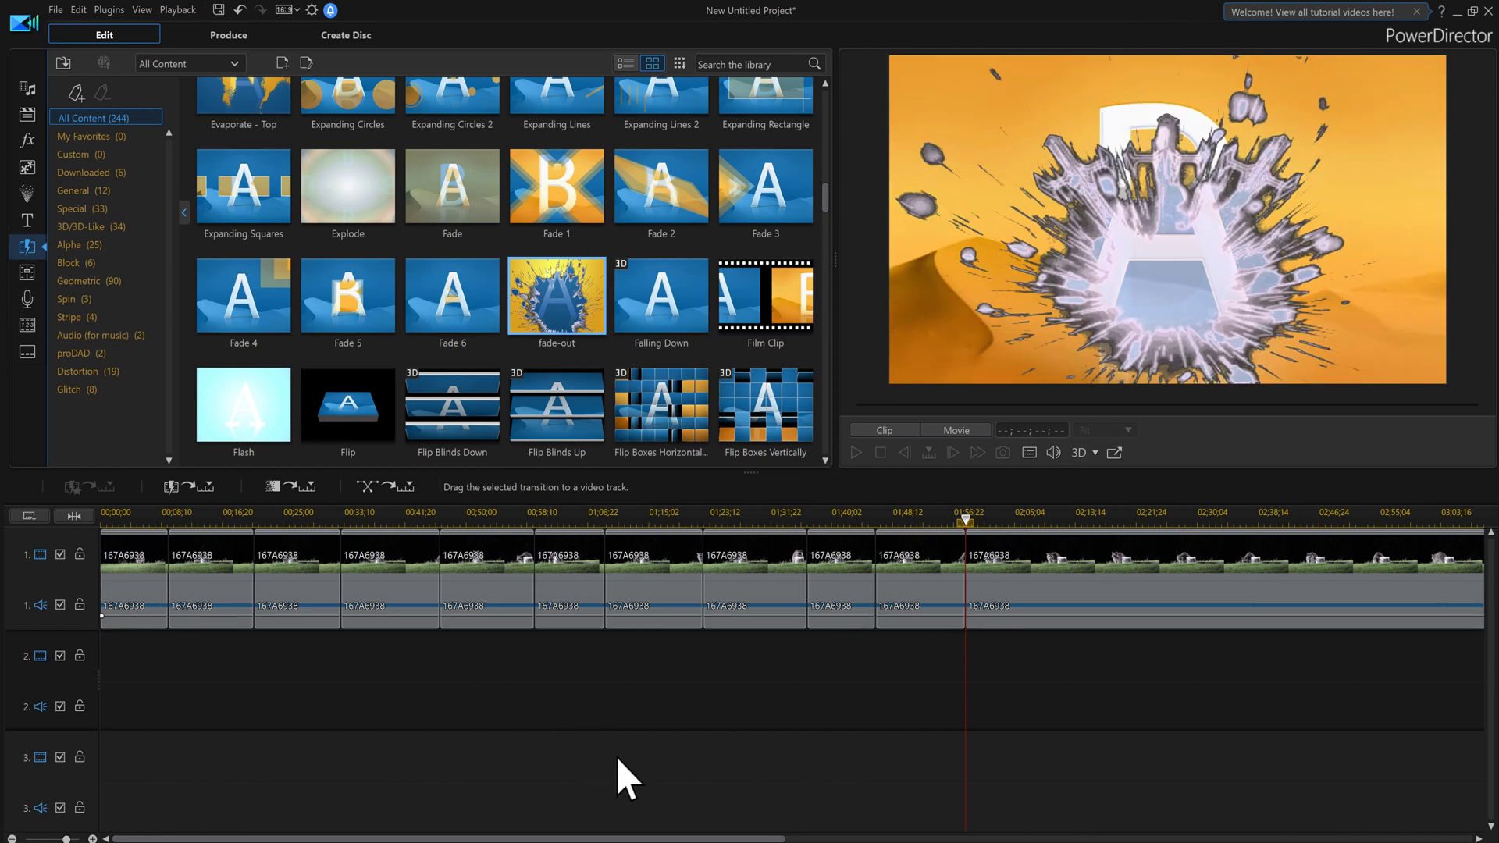
Add the fade-out transition to My Favorites and show My Favorites with fade-out as its only entry.
{"action": "right_click", "coordinate": [565, 315]}
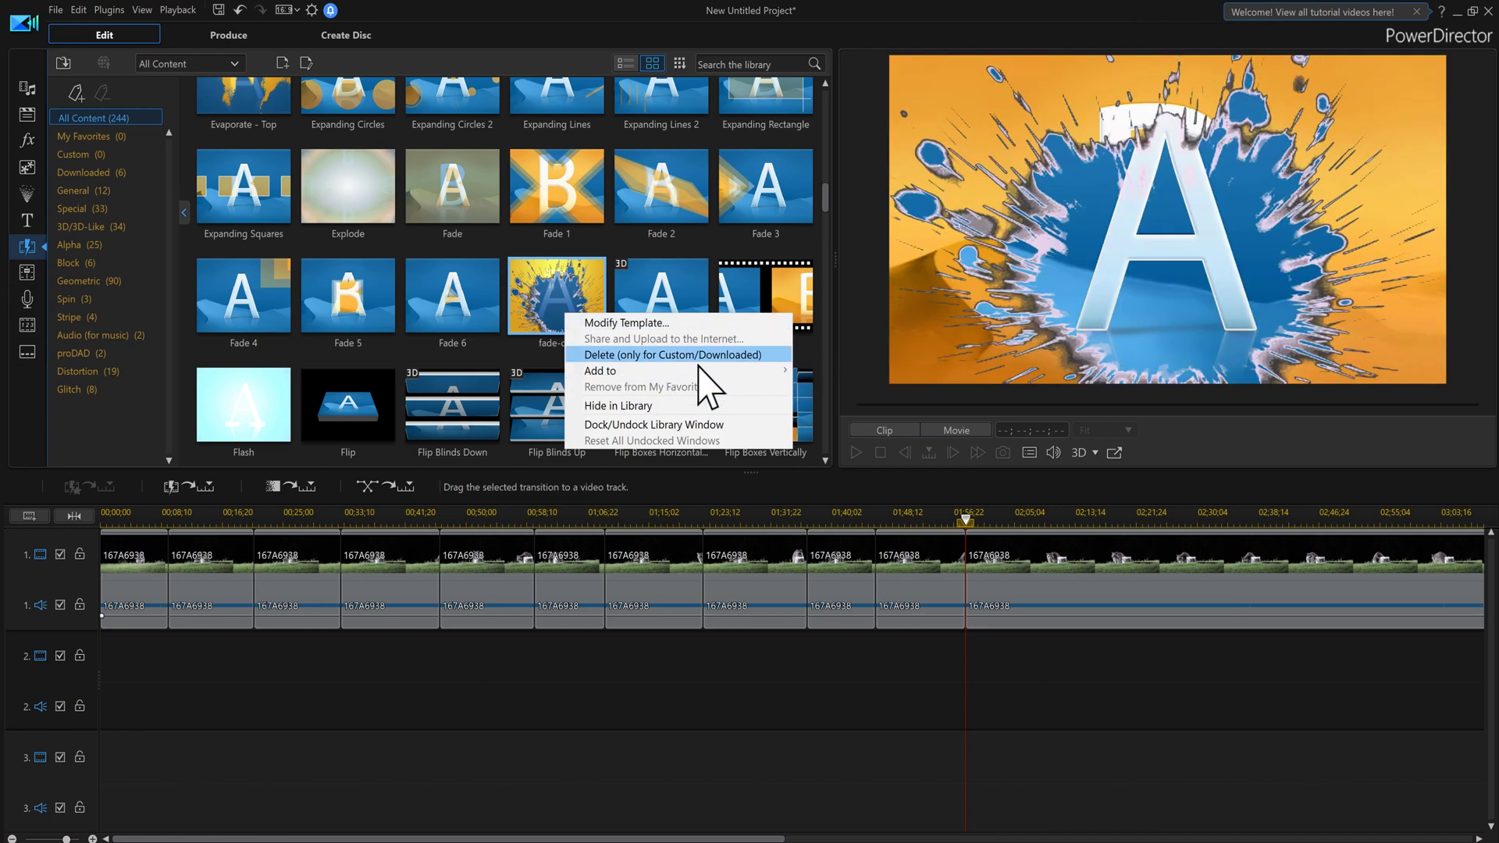
{"action": "mouse_move", "coordinate": [781, 371]}
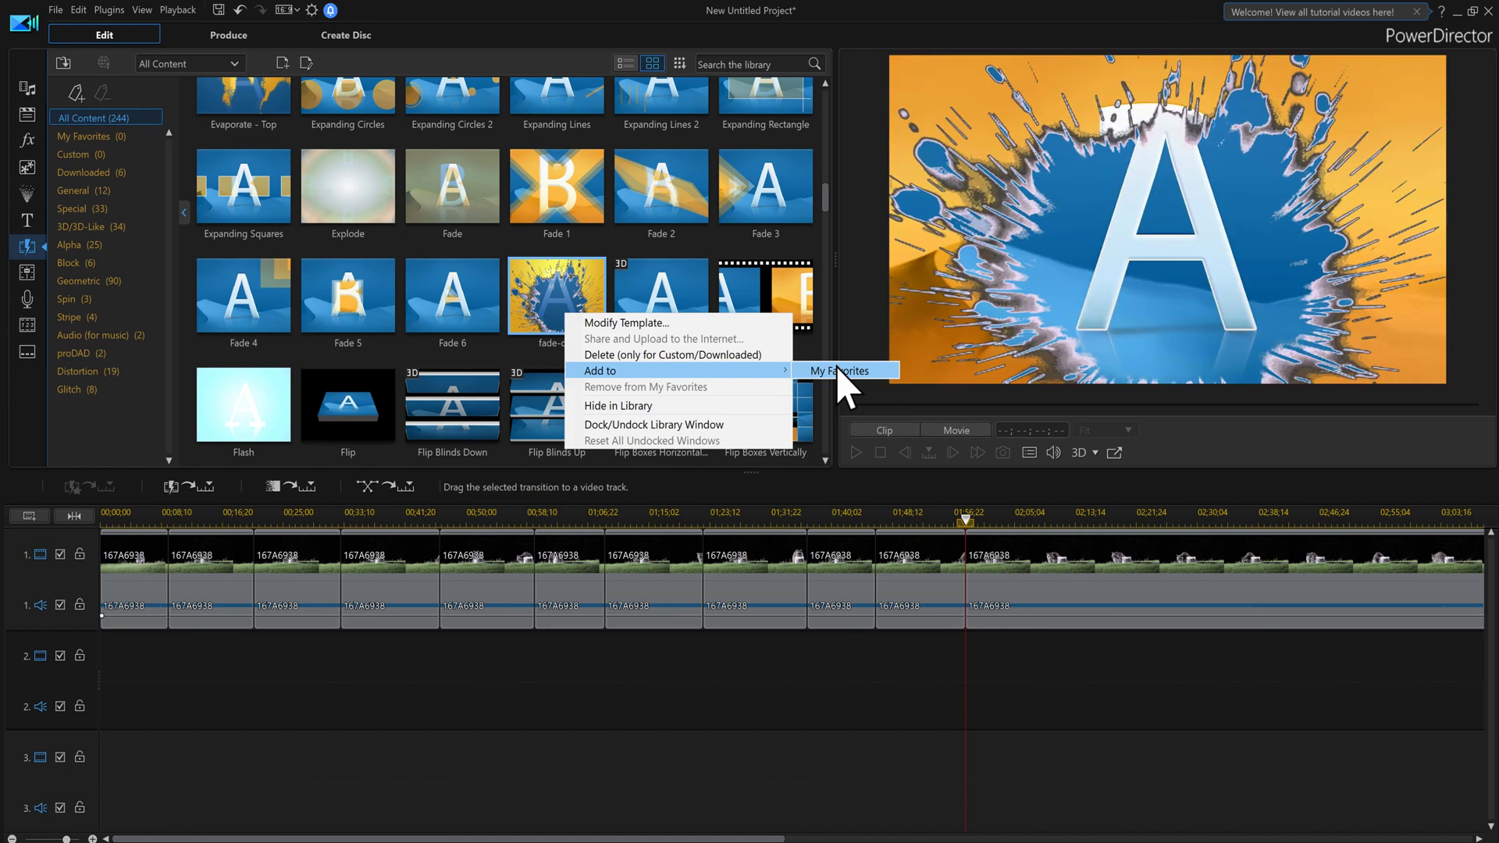
{"action": "left_click", "coordinate": [841, 371]}
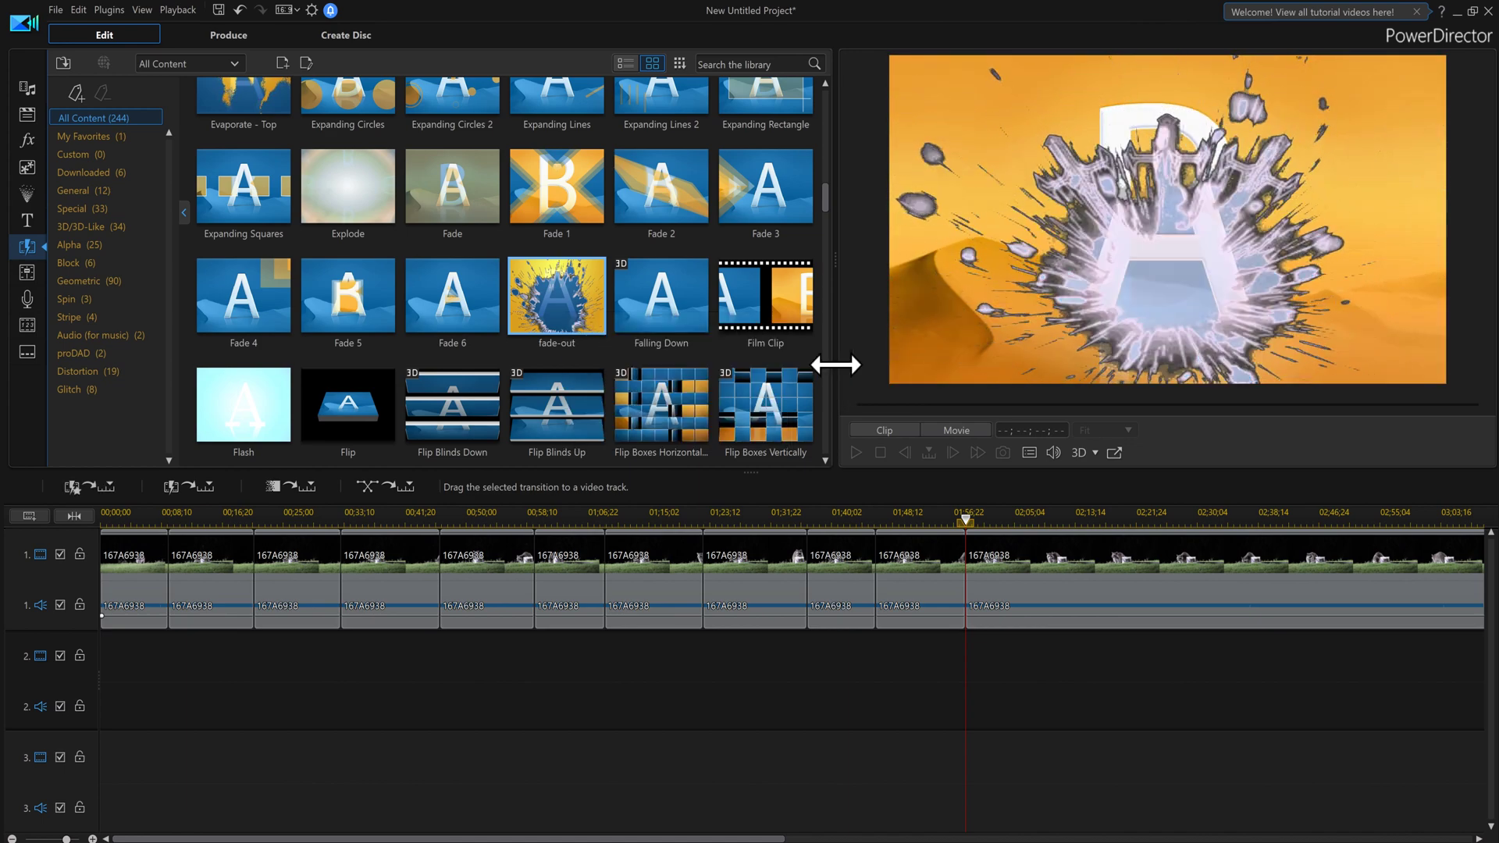
{"action": "left_click", "coordinate": [138, 139]}
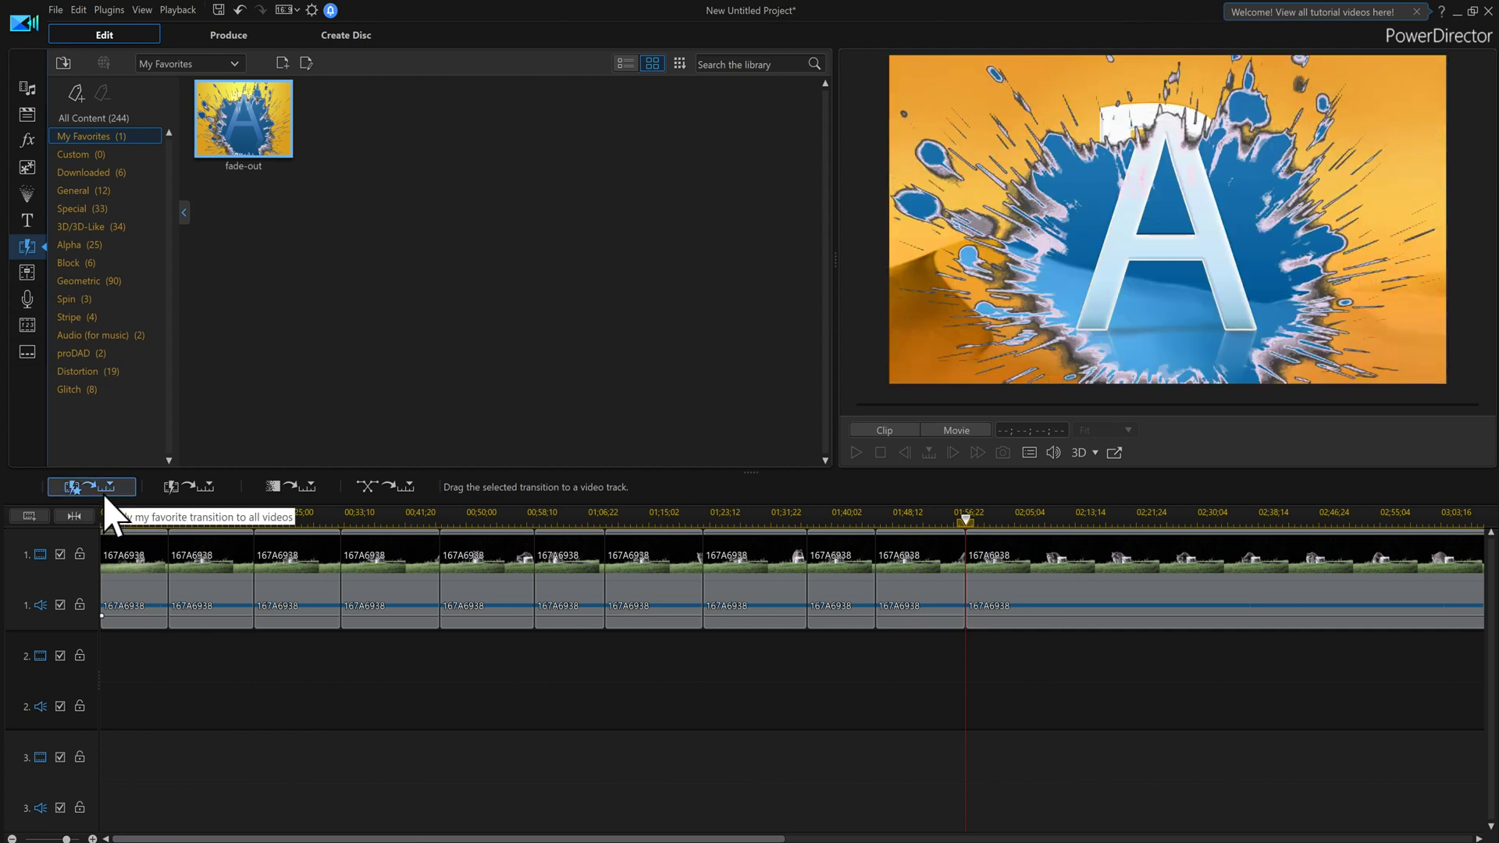
{"action": "left_click", "coordinate": [108, 488]}
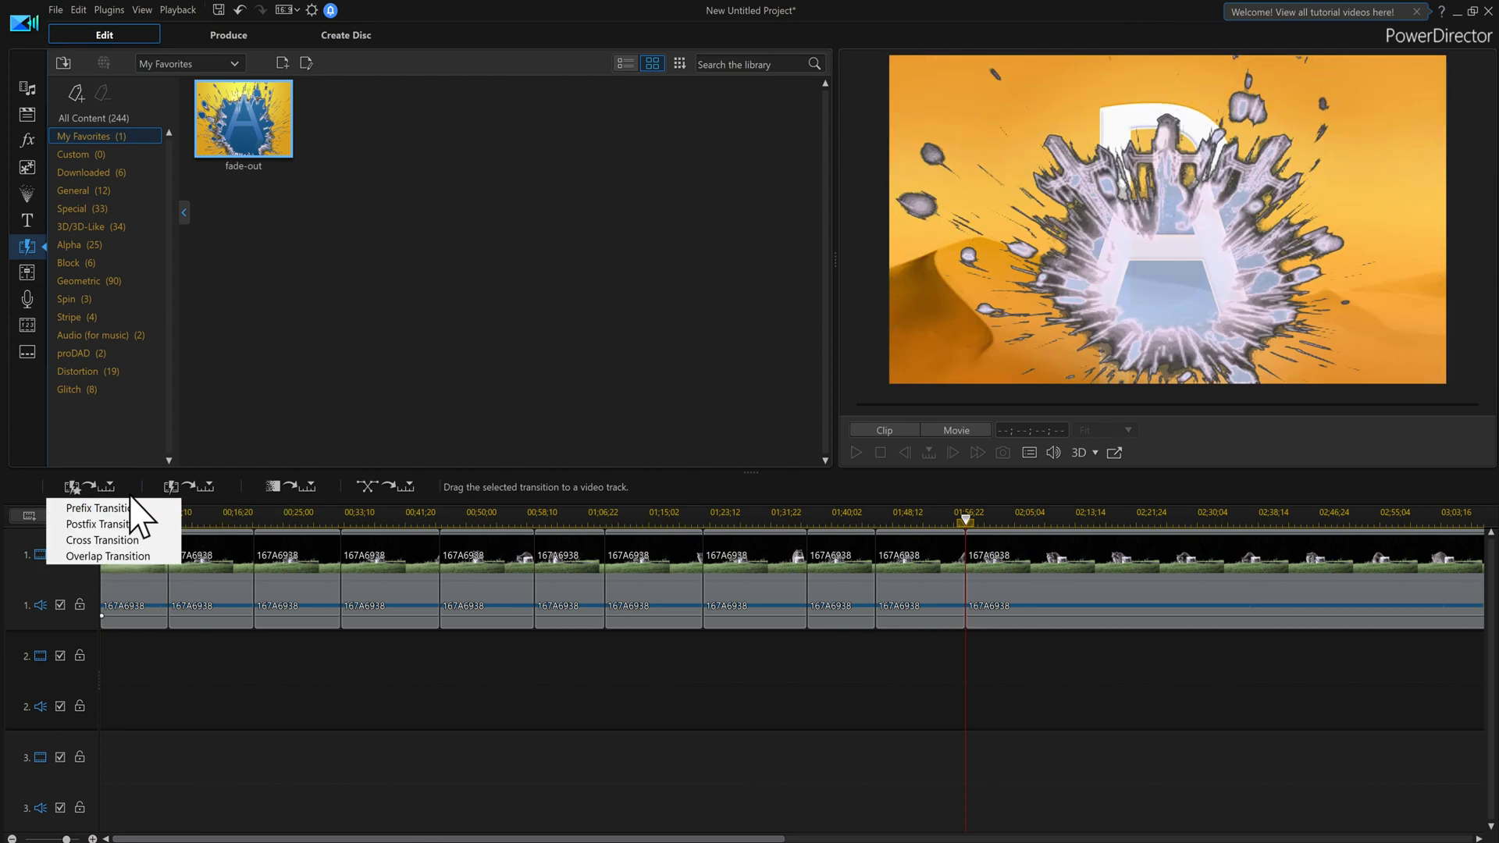
Apply the fade-out favourite as a cross transition at every split.
{"action": "left_click", "coordinate": [268, 669]}
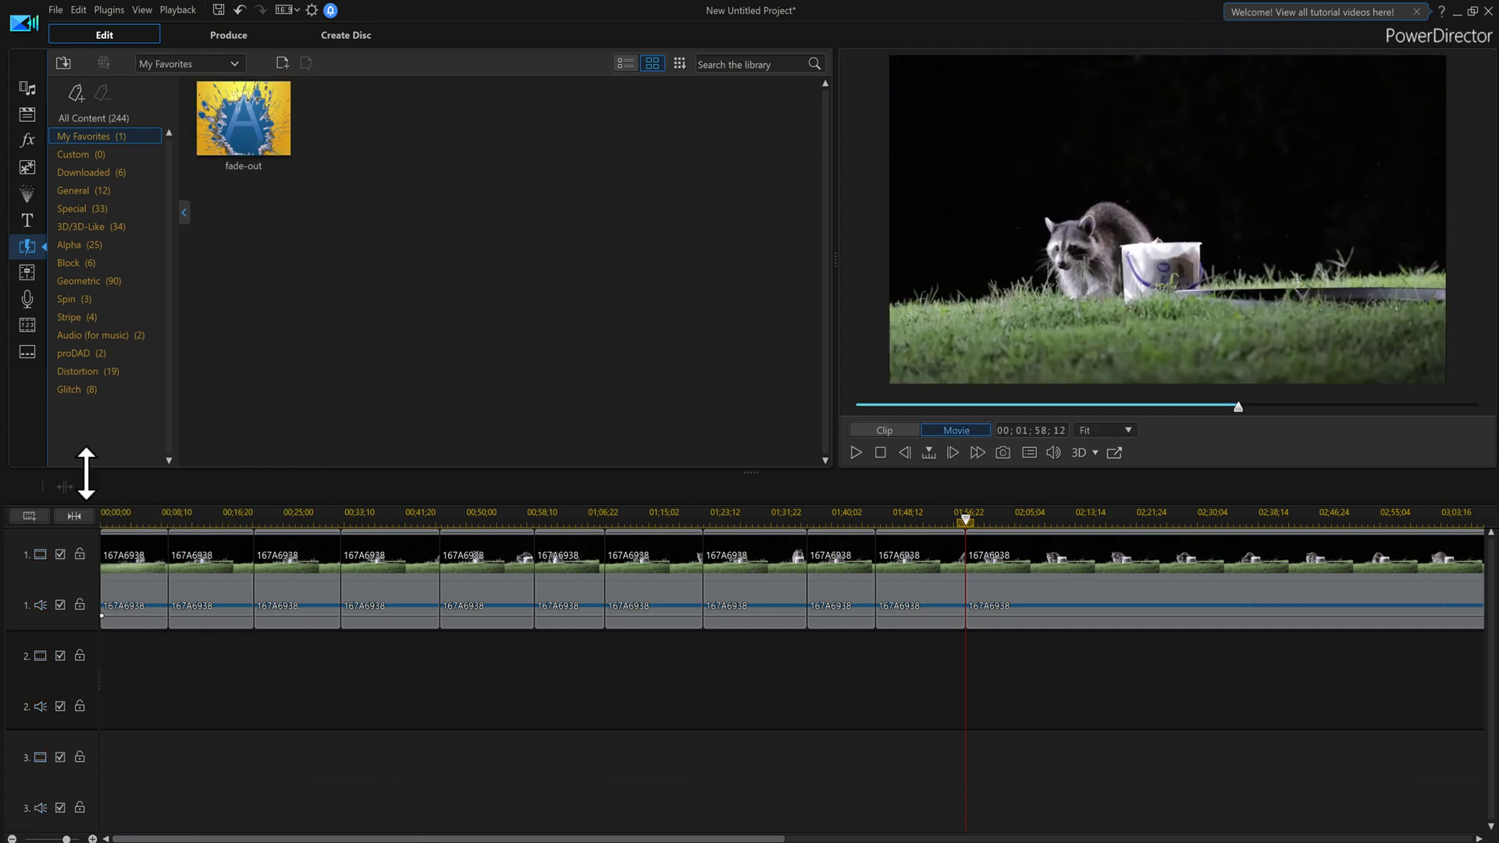
{"action": "left_click", "coordinate": [286, 131]}
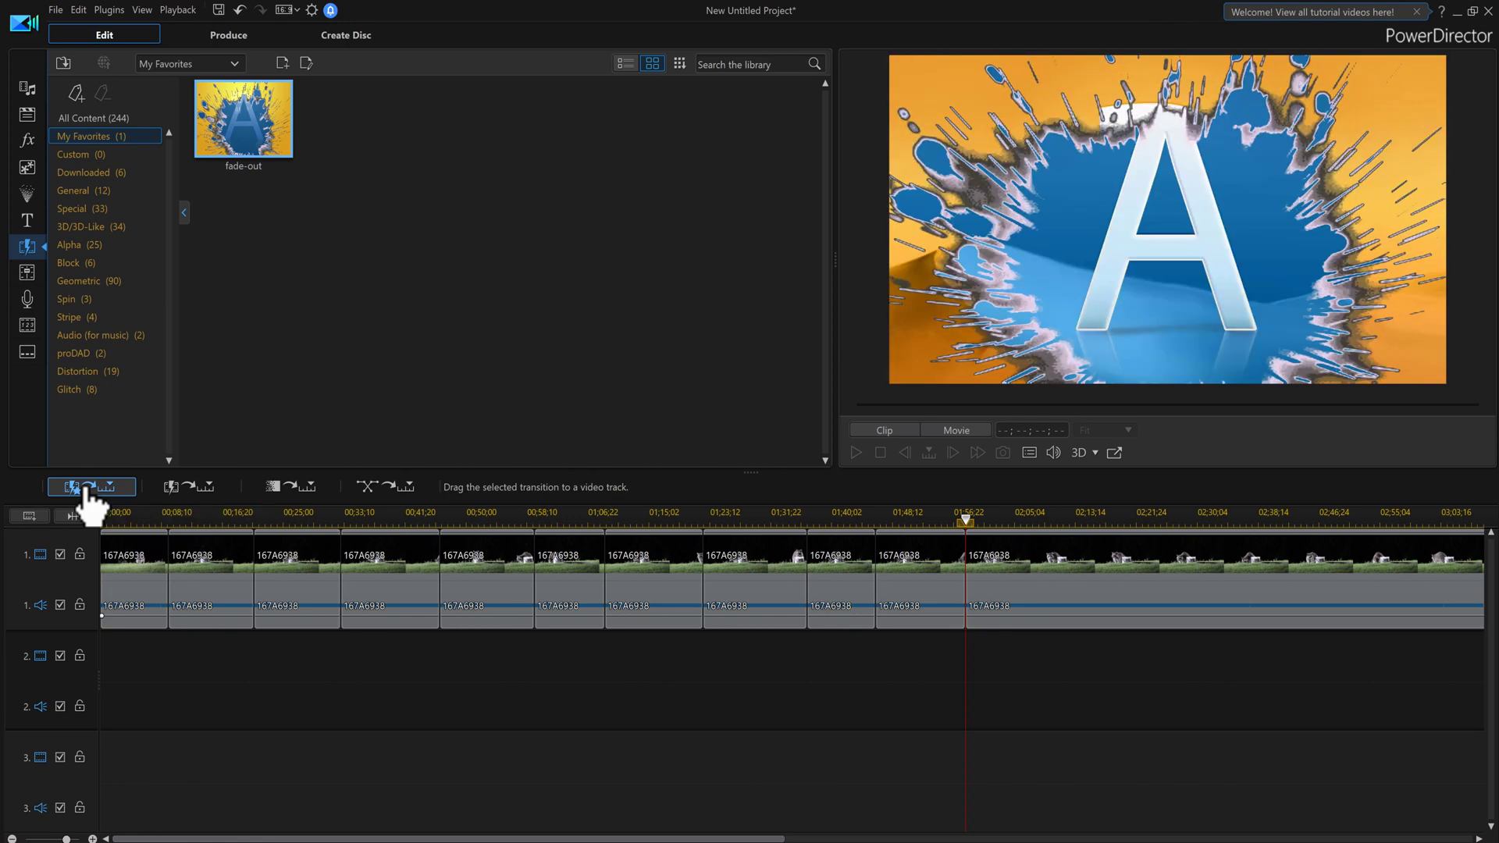
{"action": "left_click", "coordinate": [87, 498]}
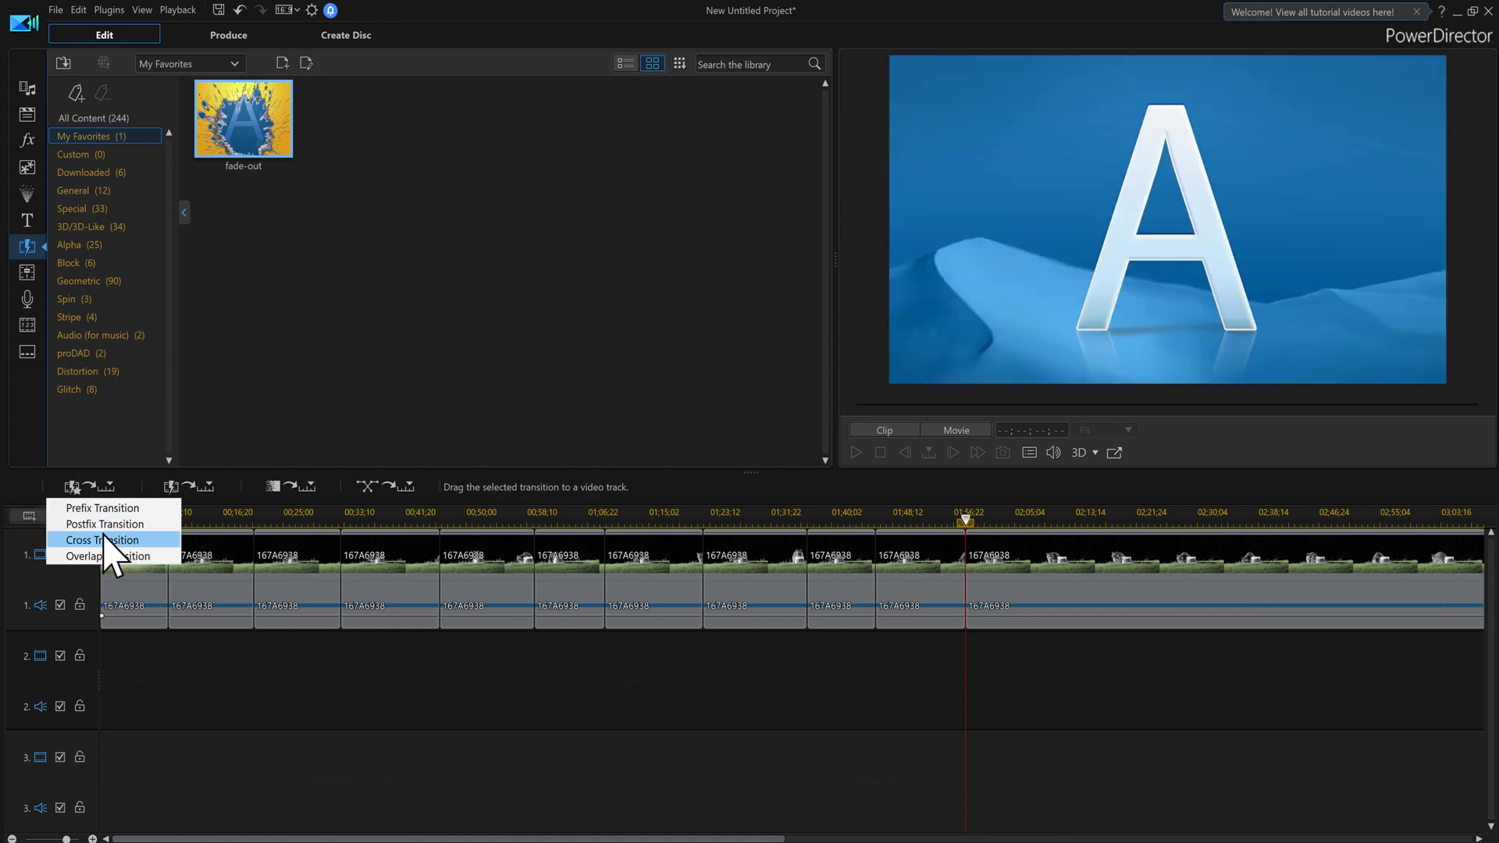
{"action": "left_click", "coordinate": [111, 556]}
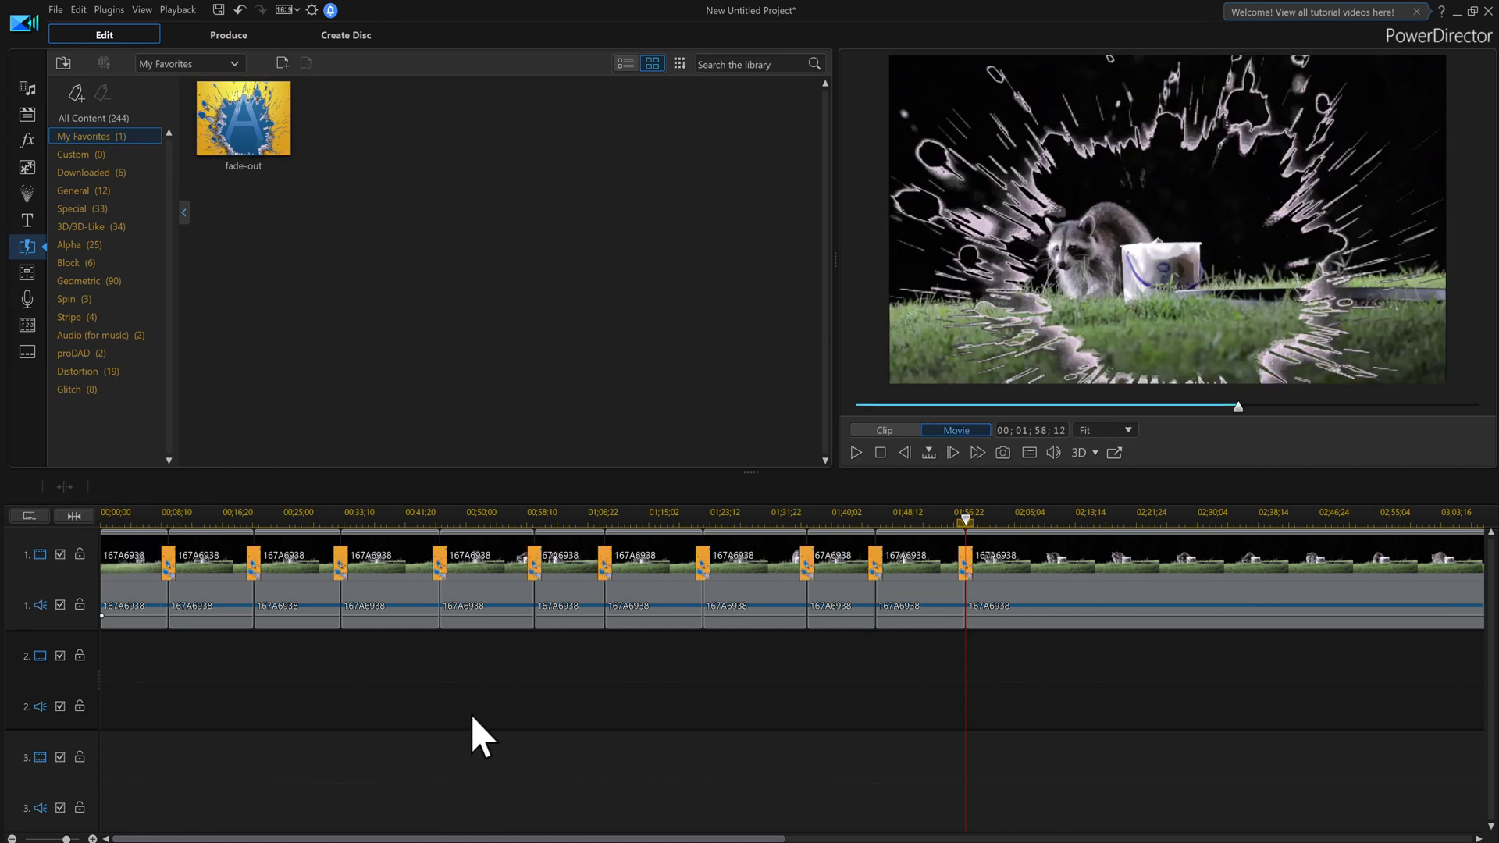
Play back the transitions at 00;07;29 and near 00;00;19;22 in the preview.
{"action": "left_click", "coordinate": [158, 517]}
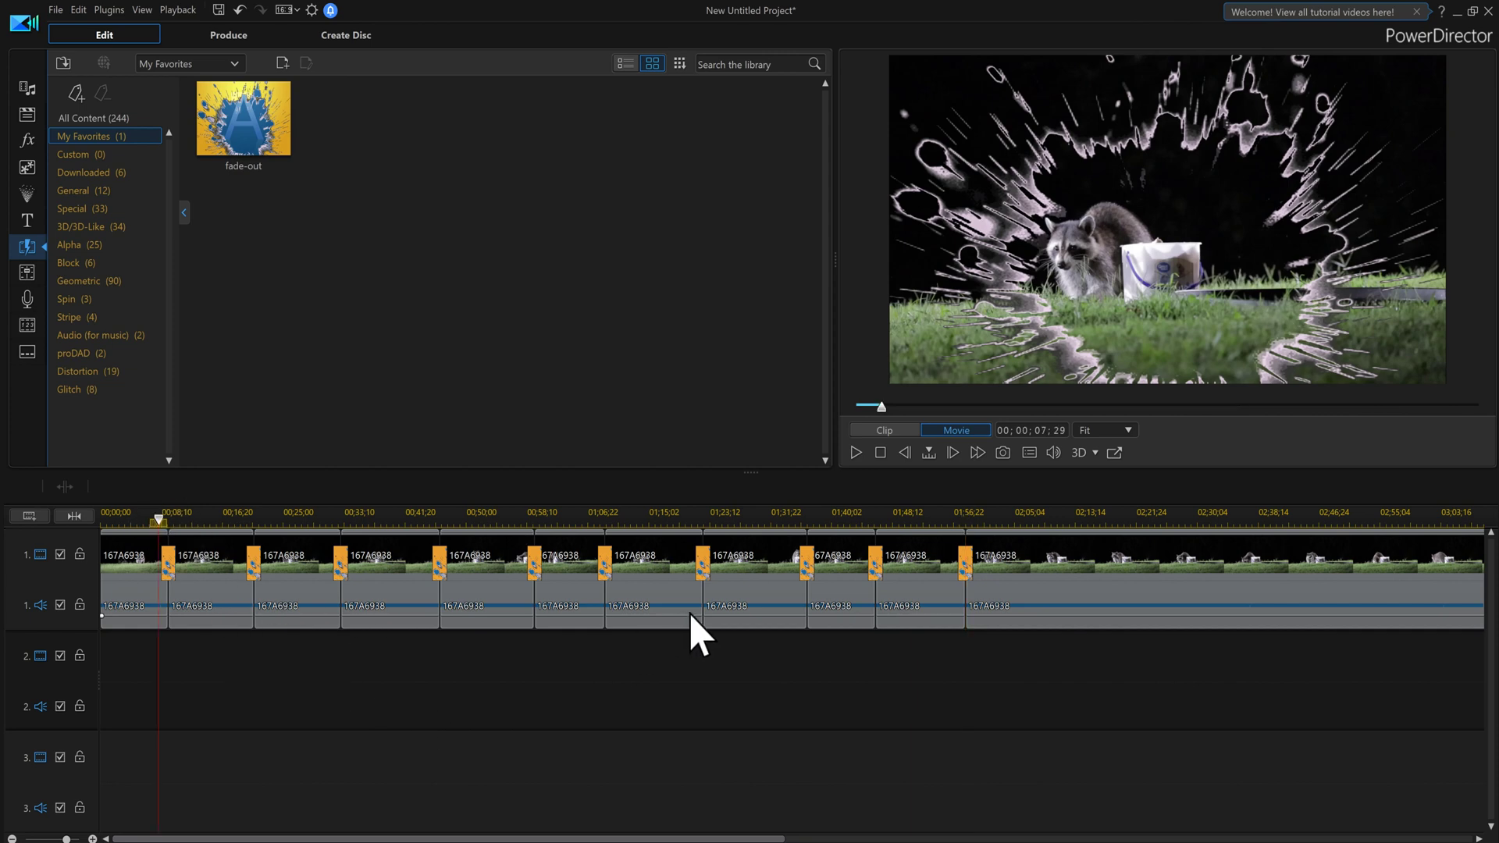
{"action": "left_click", "coordinate": [857, 453]}
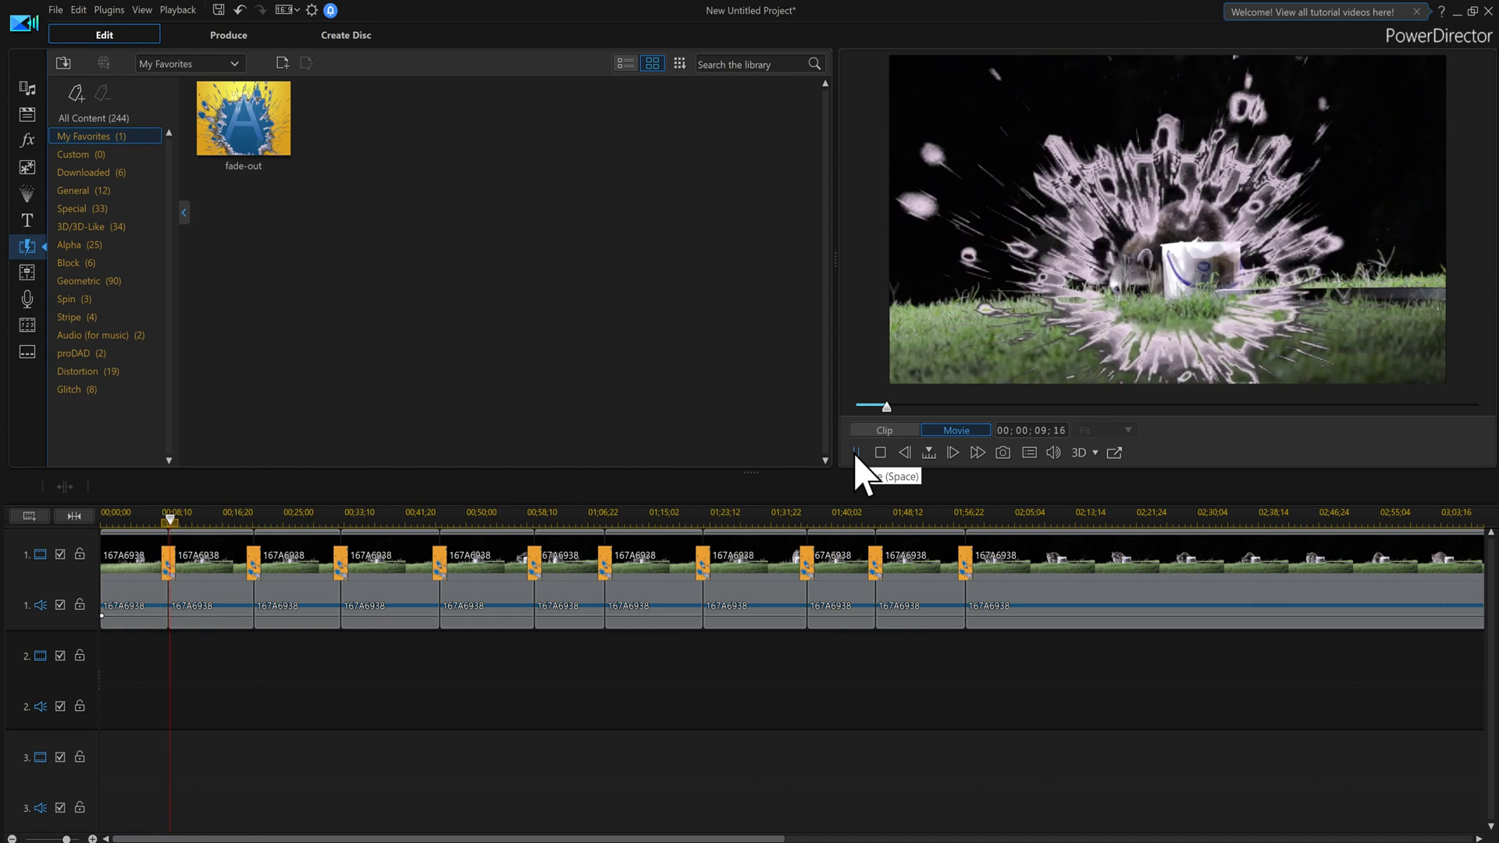
{"action": "left_click", "coordinate": [857, 455]}
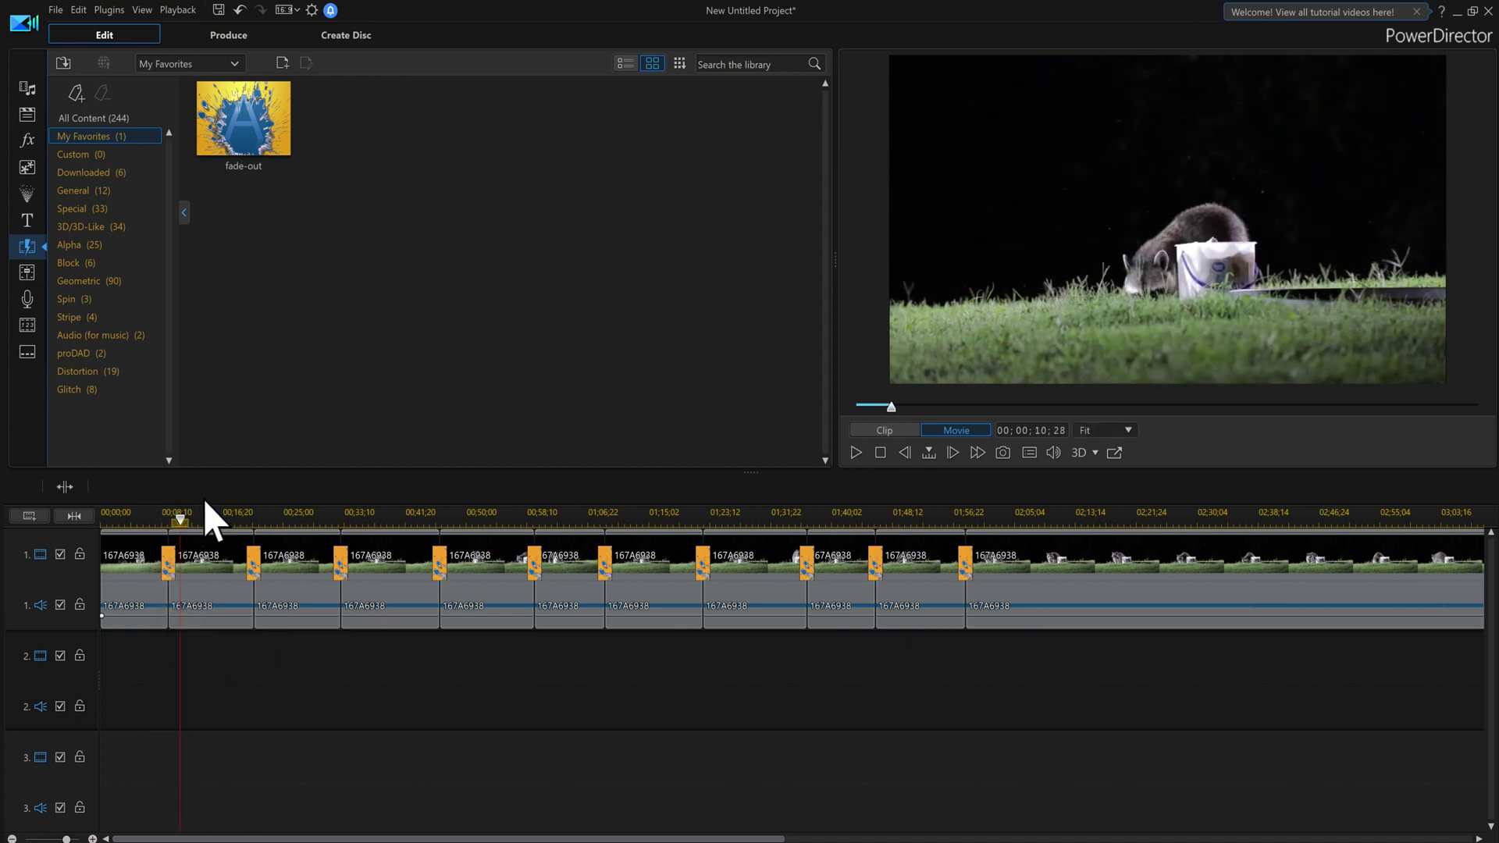
{"action": "left_click", "coordinate": [244, 515]}
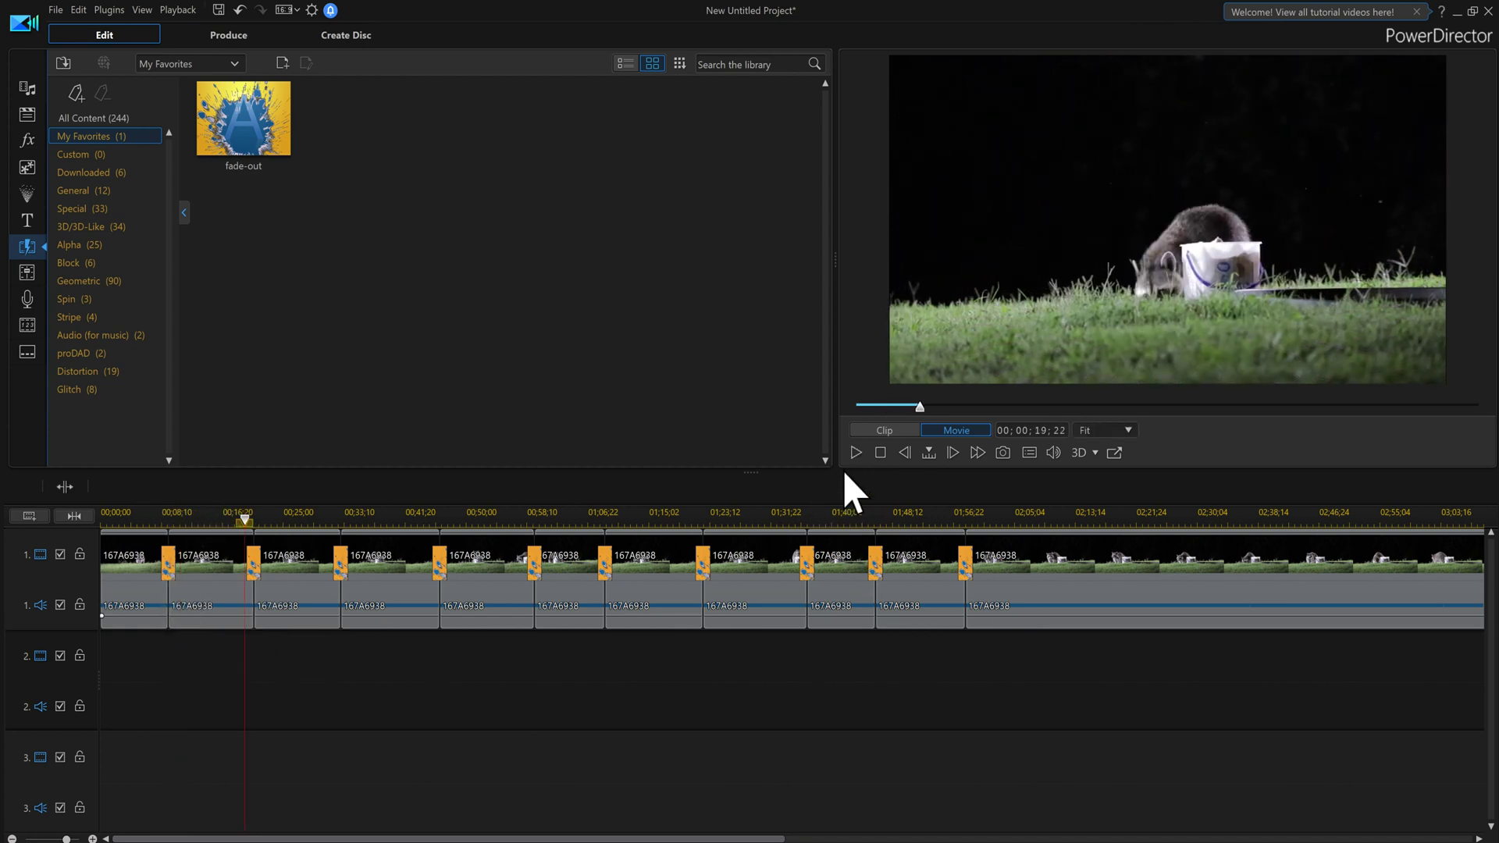
{"action": "left_click", "coordinate": [856, 455]}
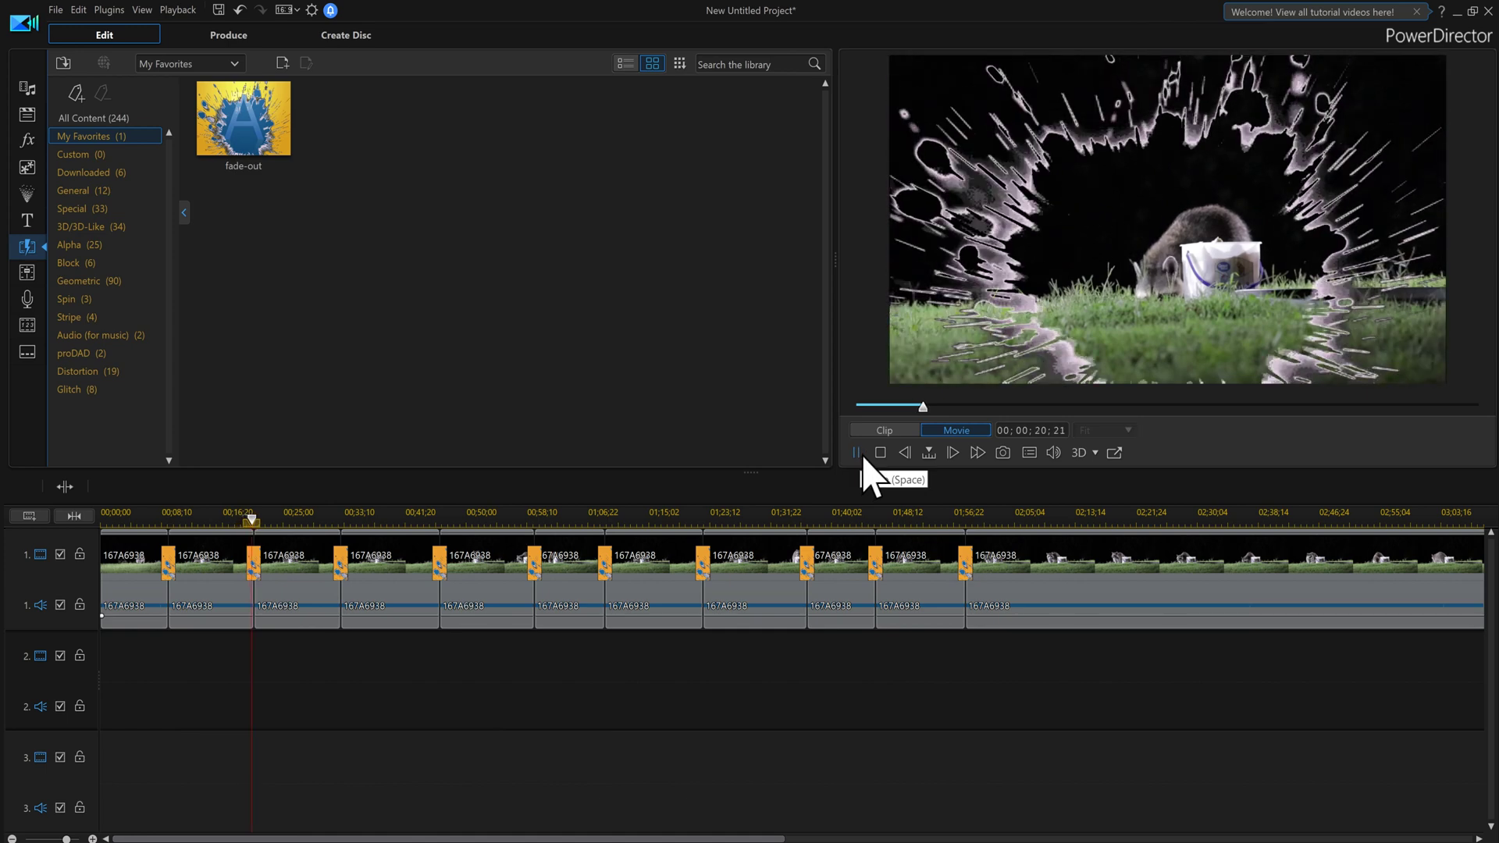
{"action": "left_click", "coordinate": [862, 459]}
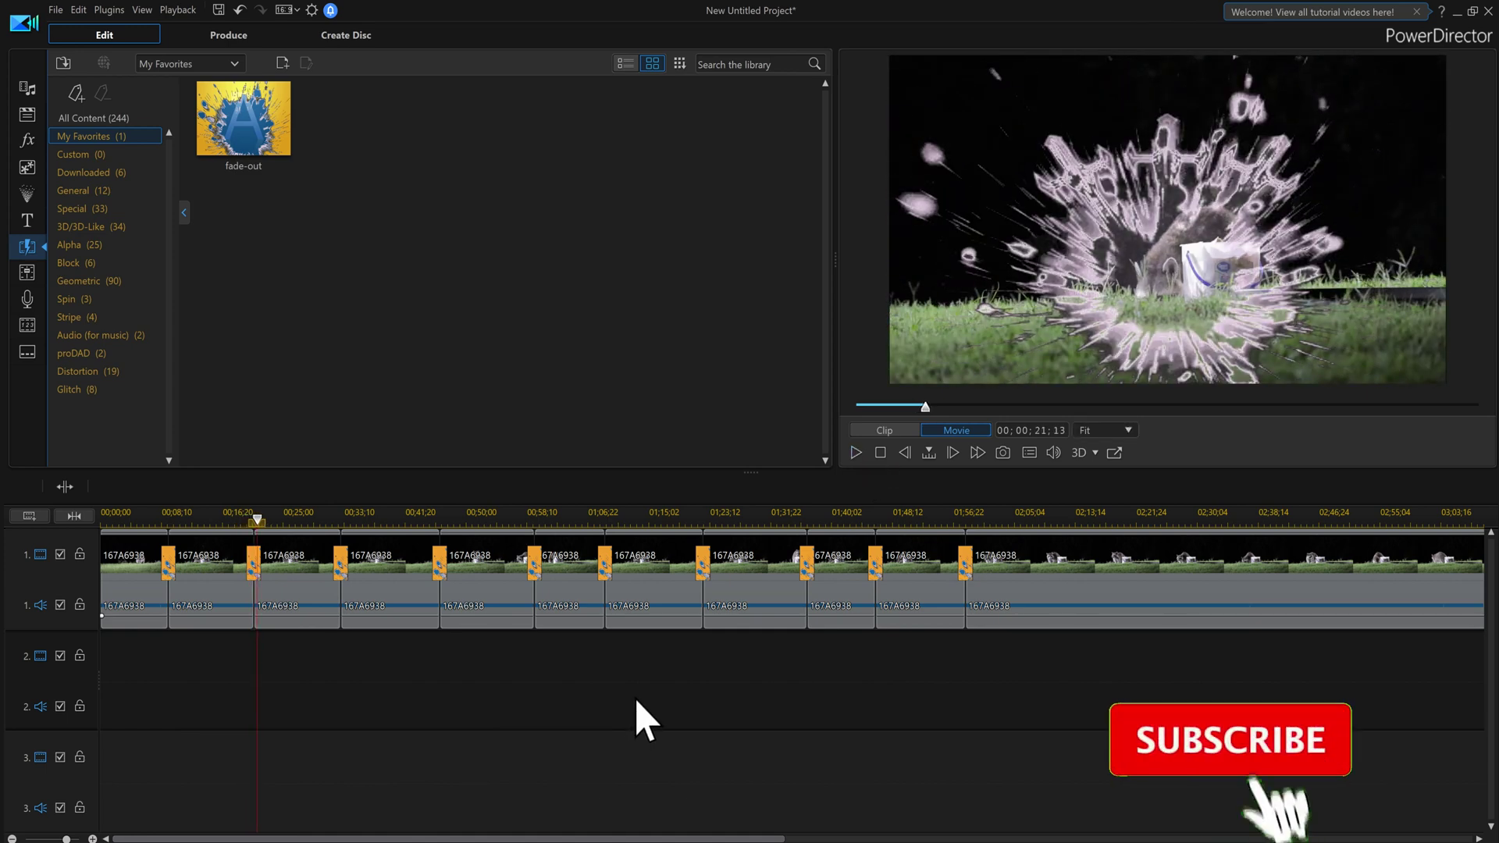
Undo the fade-out transitions and move the 01;48 clip down to track 2.
{"action": "key", "text": "ctrl+z"}
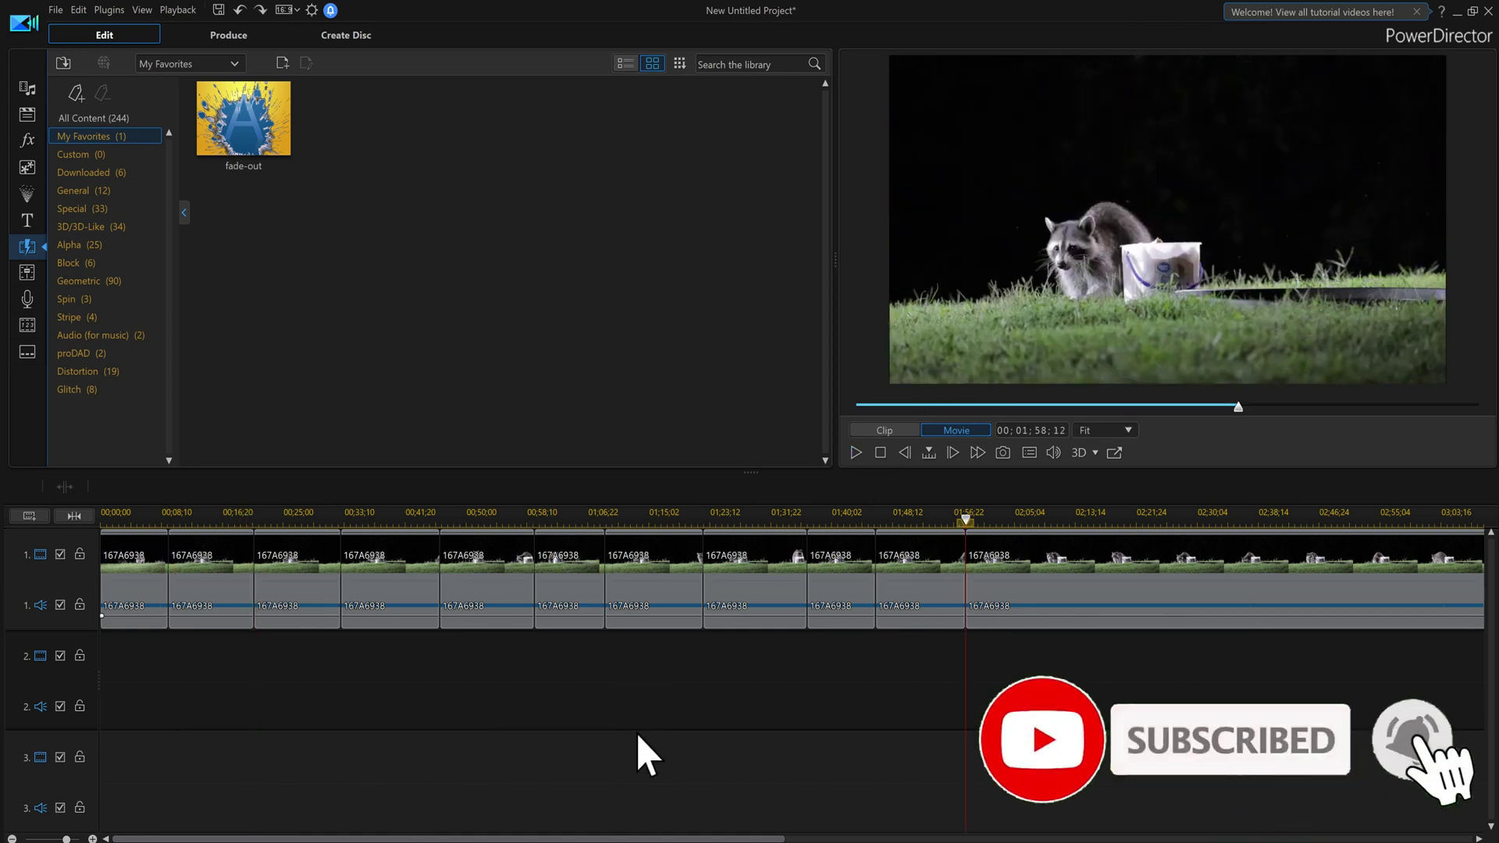
{"action": "left_click_drag", "start_coordinate": [924, 606], "coordinate": [844, 619]}
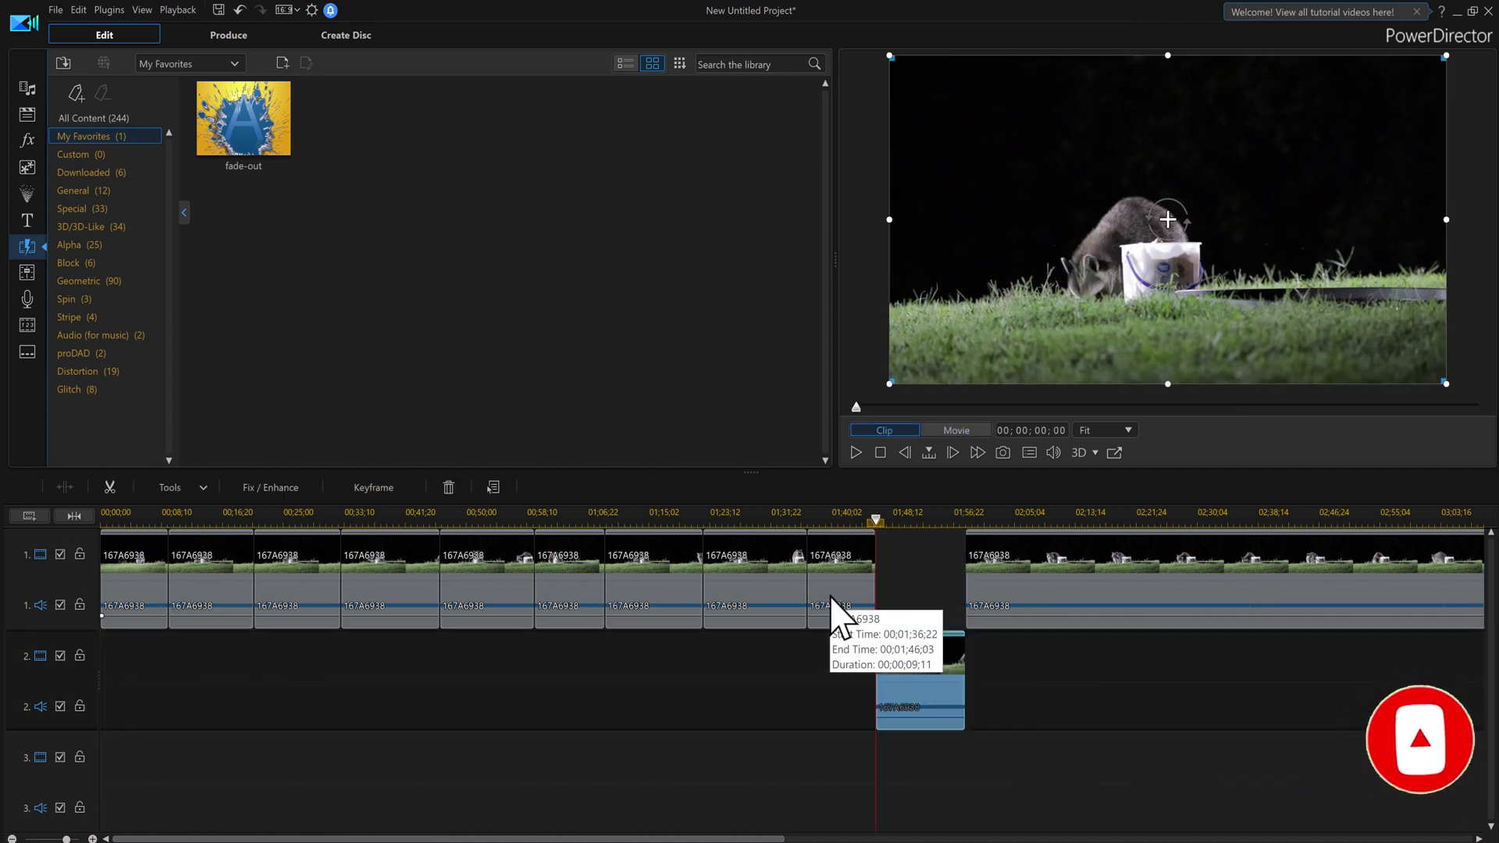
{"action": "left_click", "coordinate": [843, 619]}
Move two more track-1 clips onto track 2 and lock track 2.
{"action": "left_click_drag", "start_coordinate": [845, 695], "coordinate": [819, 678]}
{"action": "left_click_drag", "start_coordinate": [742, 589], "coordinate": [1084, 830]}
{"action": "left_click", "coordinate": [747, 595]}
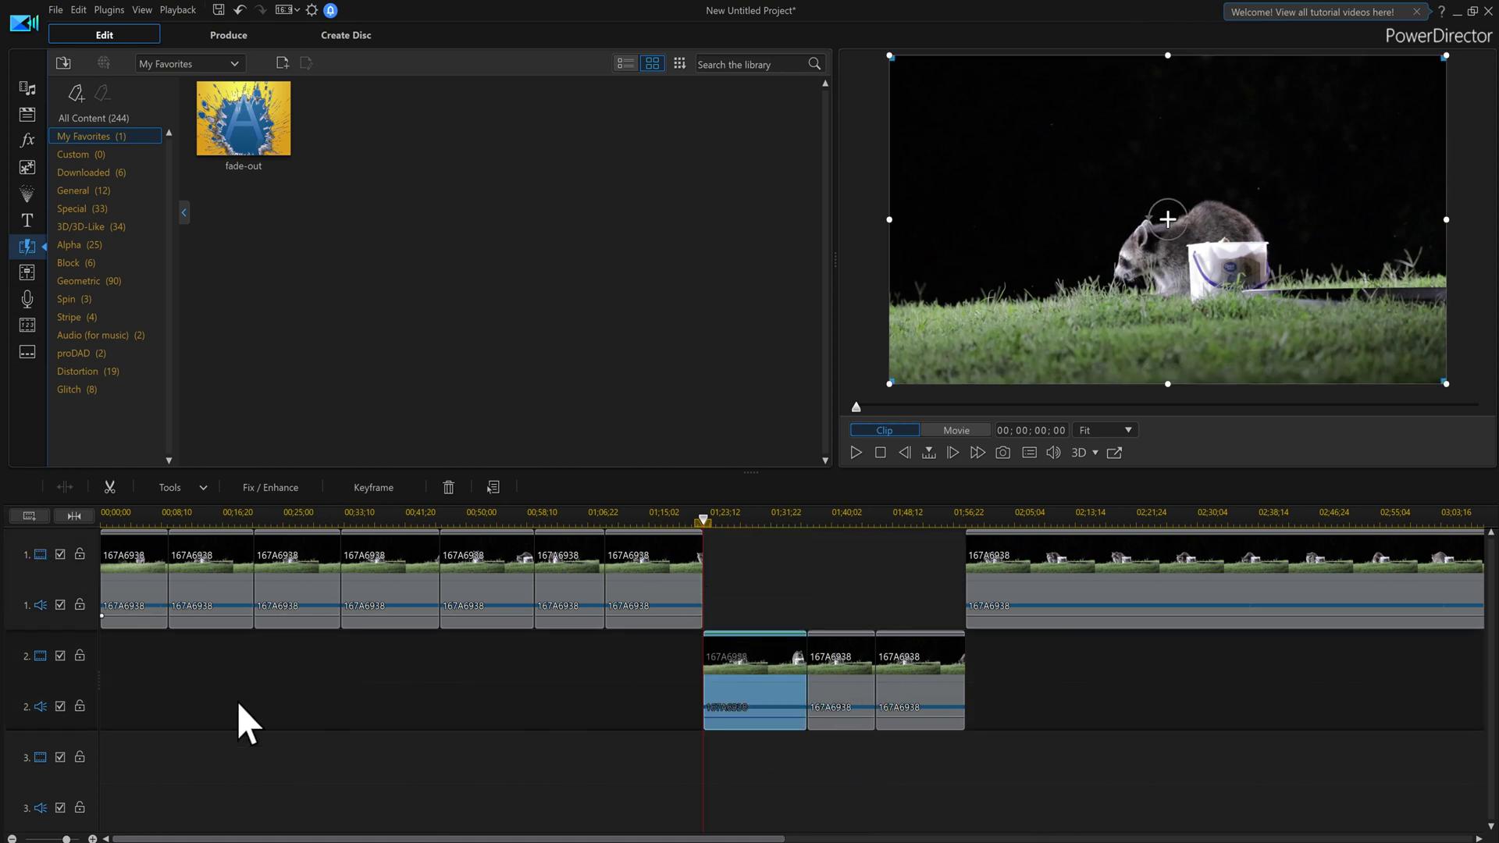
{"action": "left_click", "coordinate": [79, 657]}
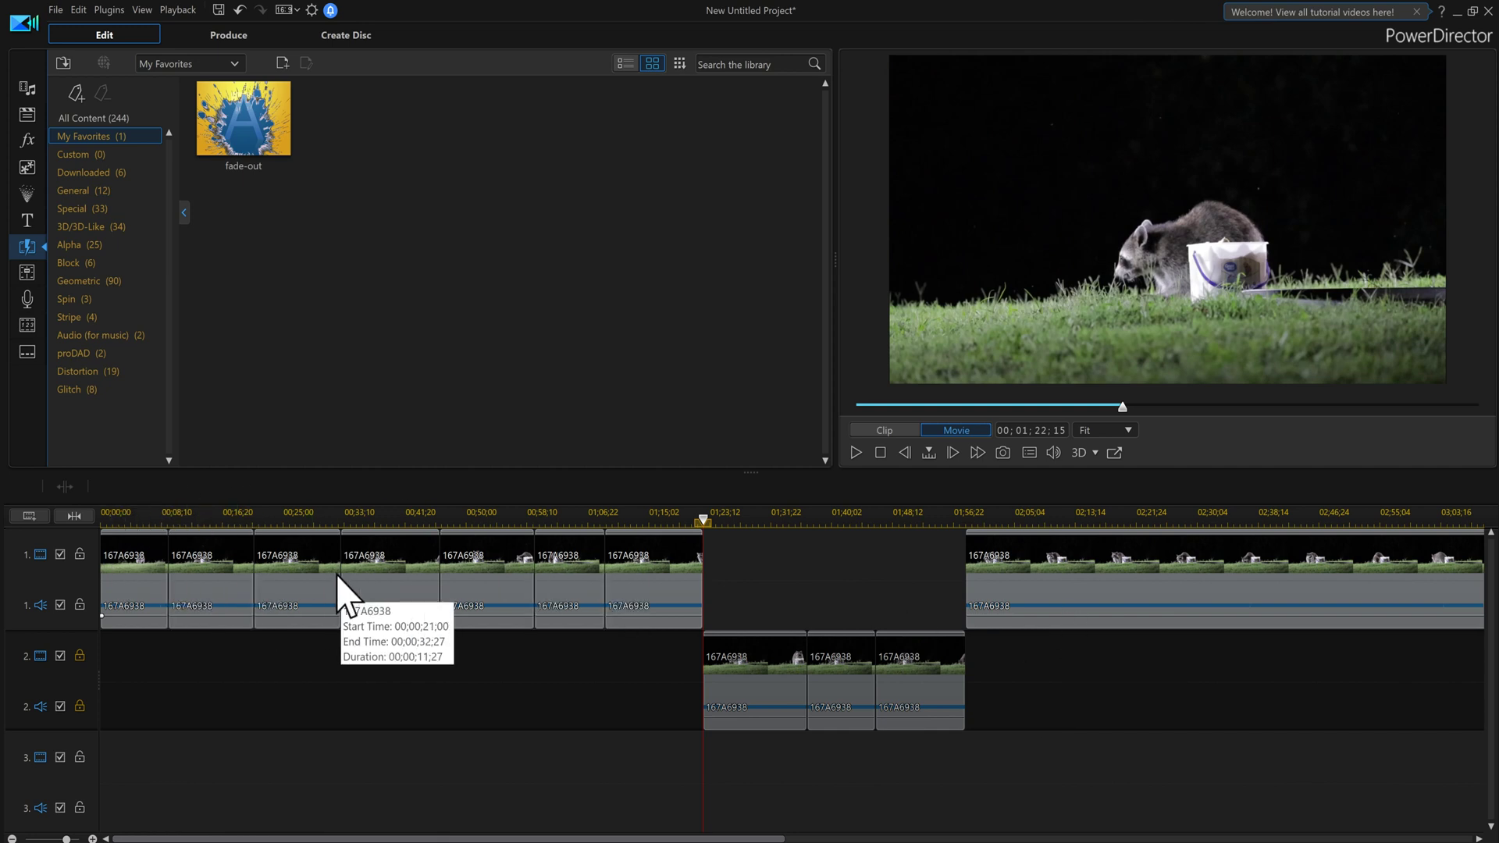
{"action": "left_click", "coordinate": [243, 121]}
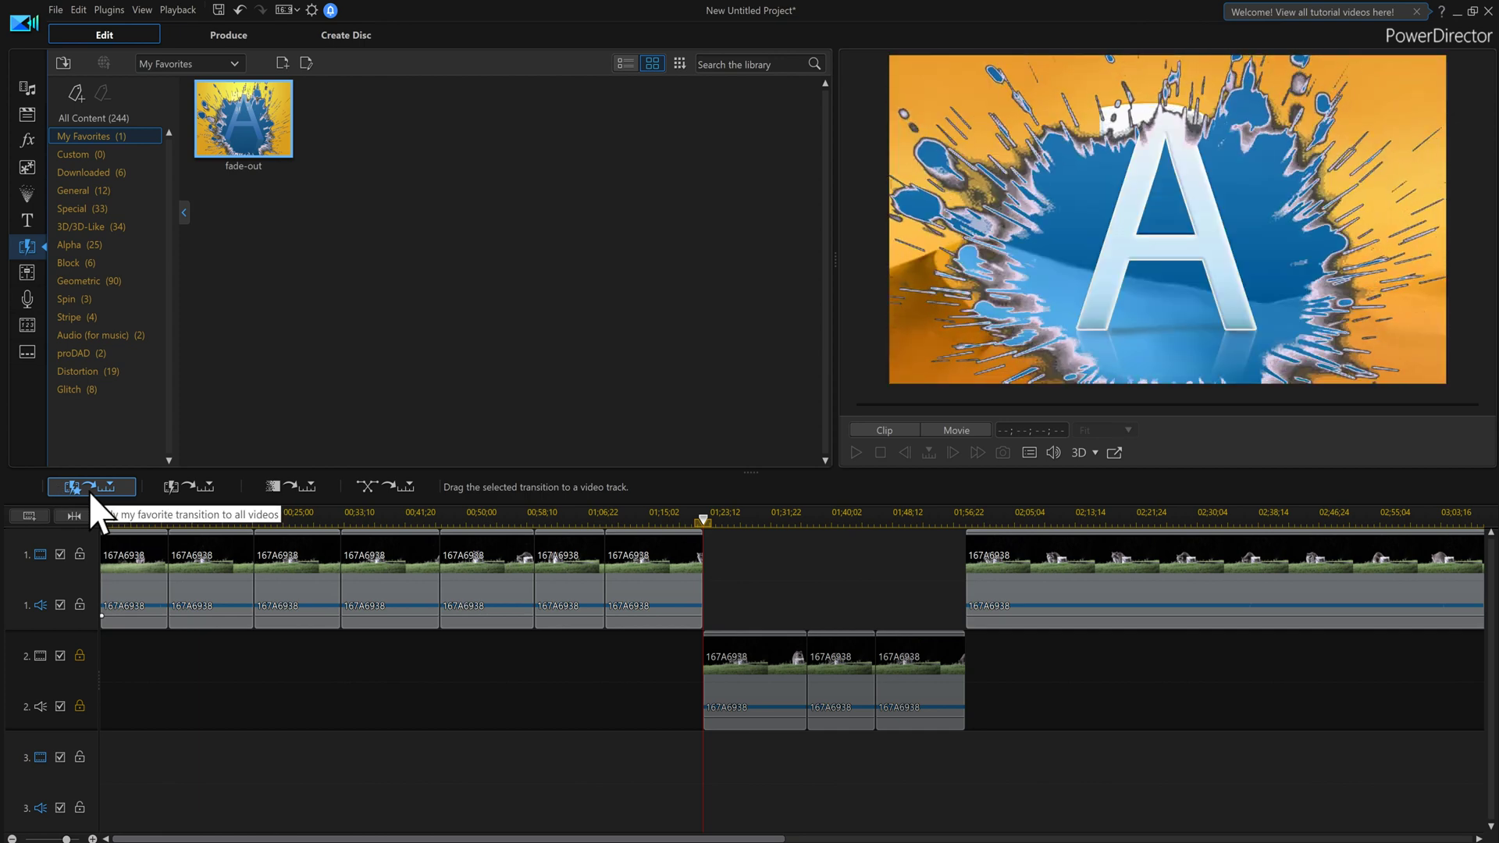
Apply the fade-out favourite as a cross transition between all clips.
{"action": "left_click", "coordinate": [91, 493]}
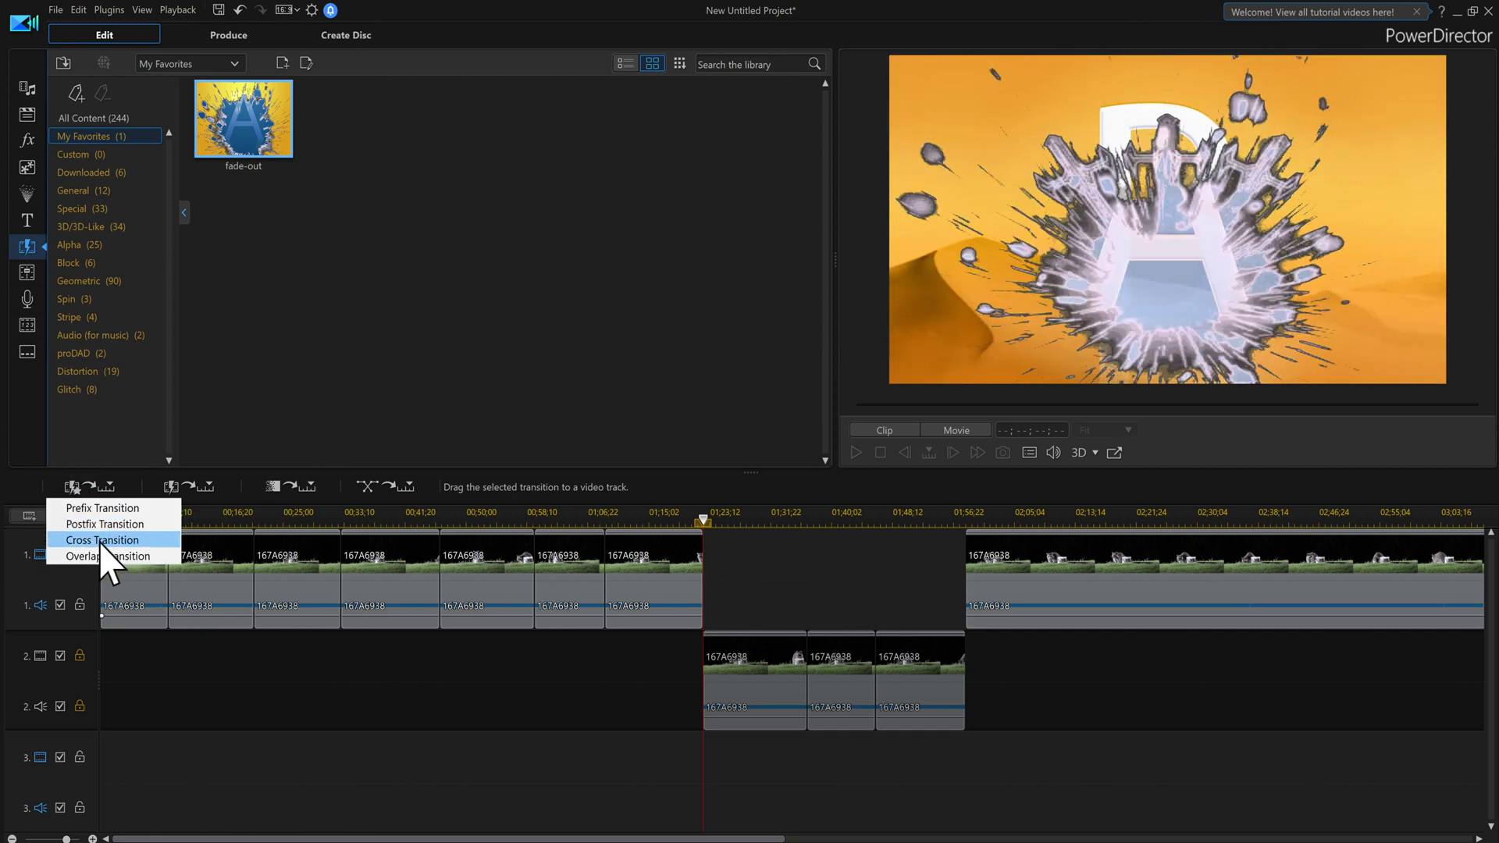
{"action": "left_click", "coordinate": [97, 540]}
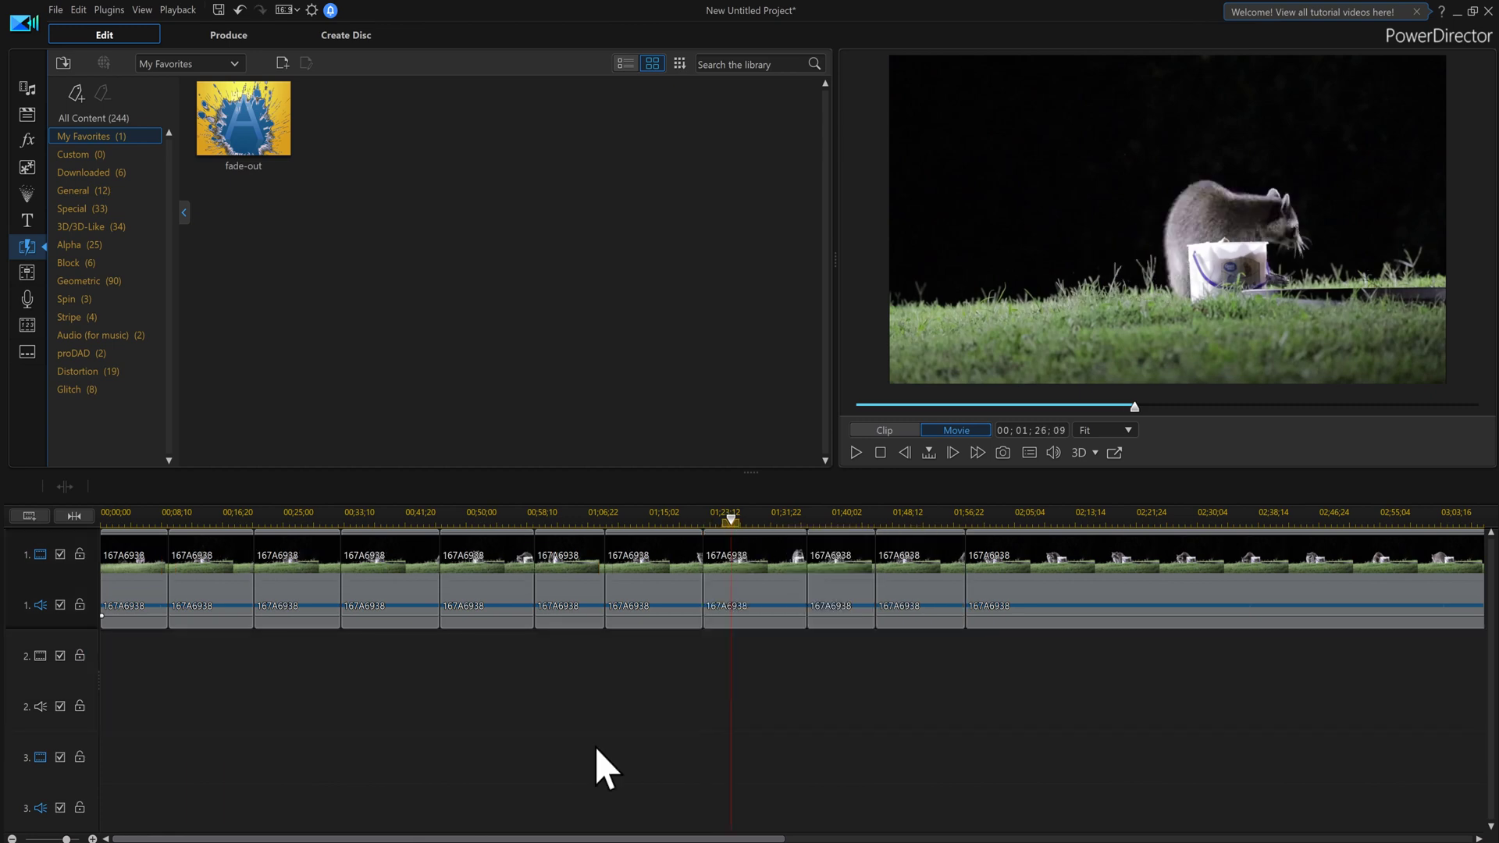
Remove fade-out from My Favorites, leaving 0 favourite transitions.
{"action": "right_click", "coordinate": [253, 135]}
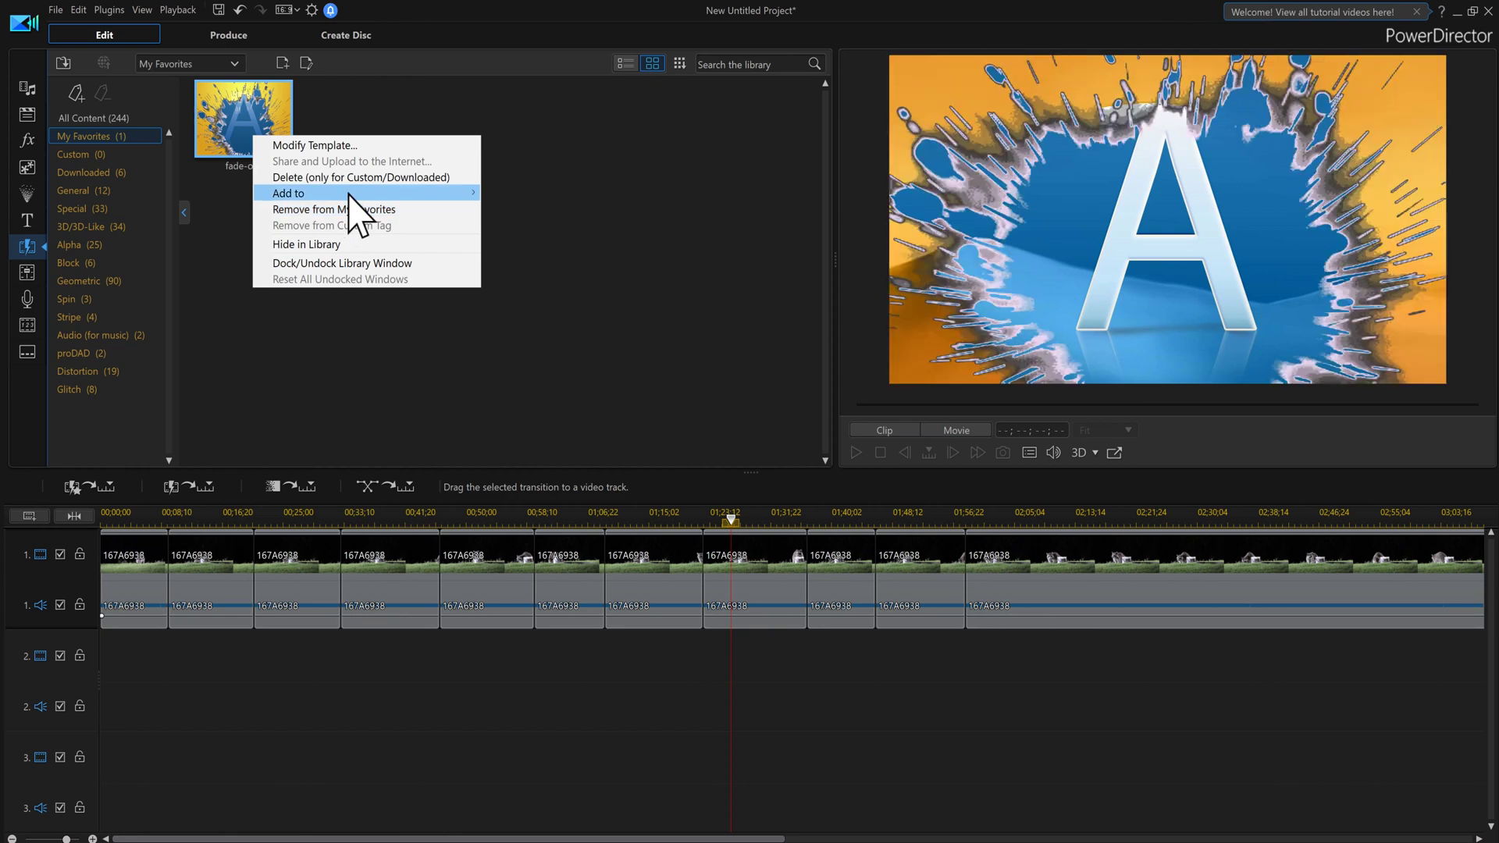
{"action": "mouse_move", "coordinate": [468, 193]}
{"action": "key", "text": "Escape"}
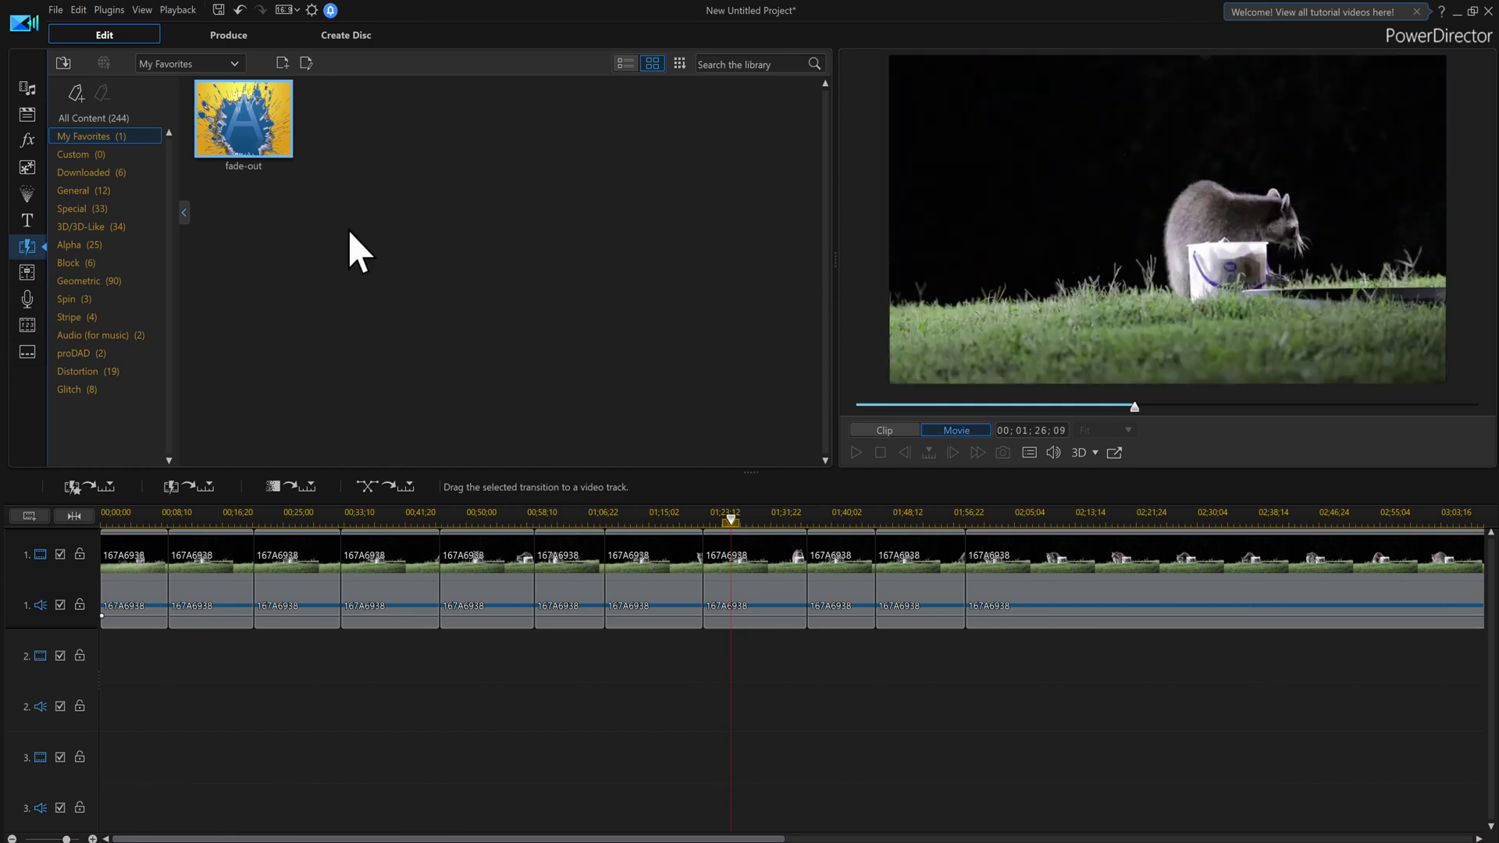
{"action": "left_click", "coordinate": [226, 131]}
{"action": "right_click", "coordinate": [226, 130]}
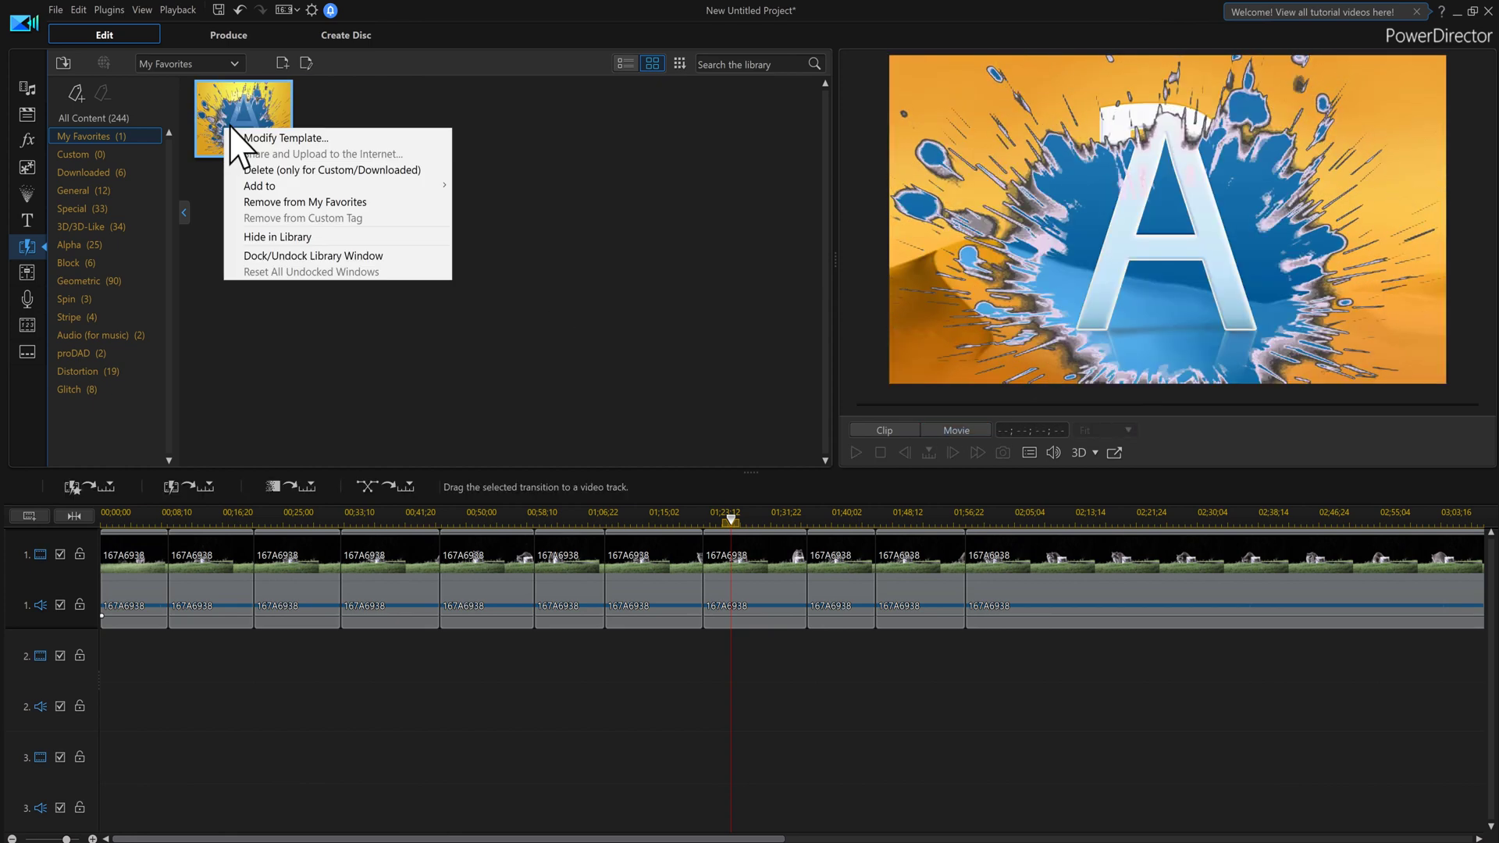
{"action": "left_click", "coordinate": [311, 203]}
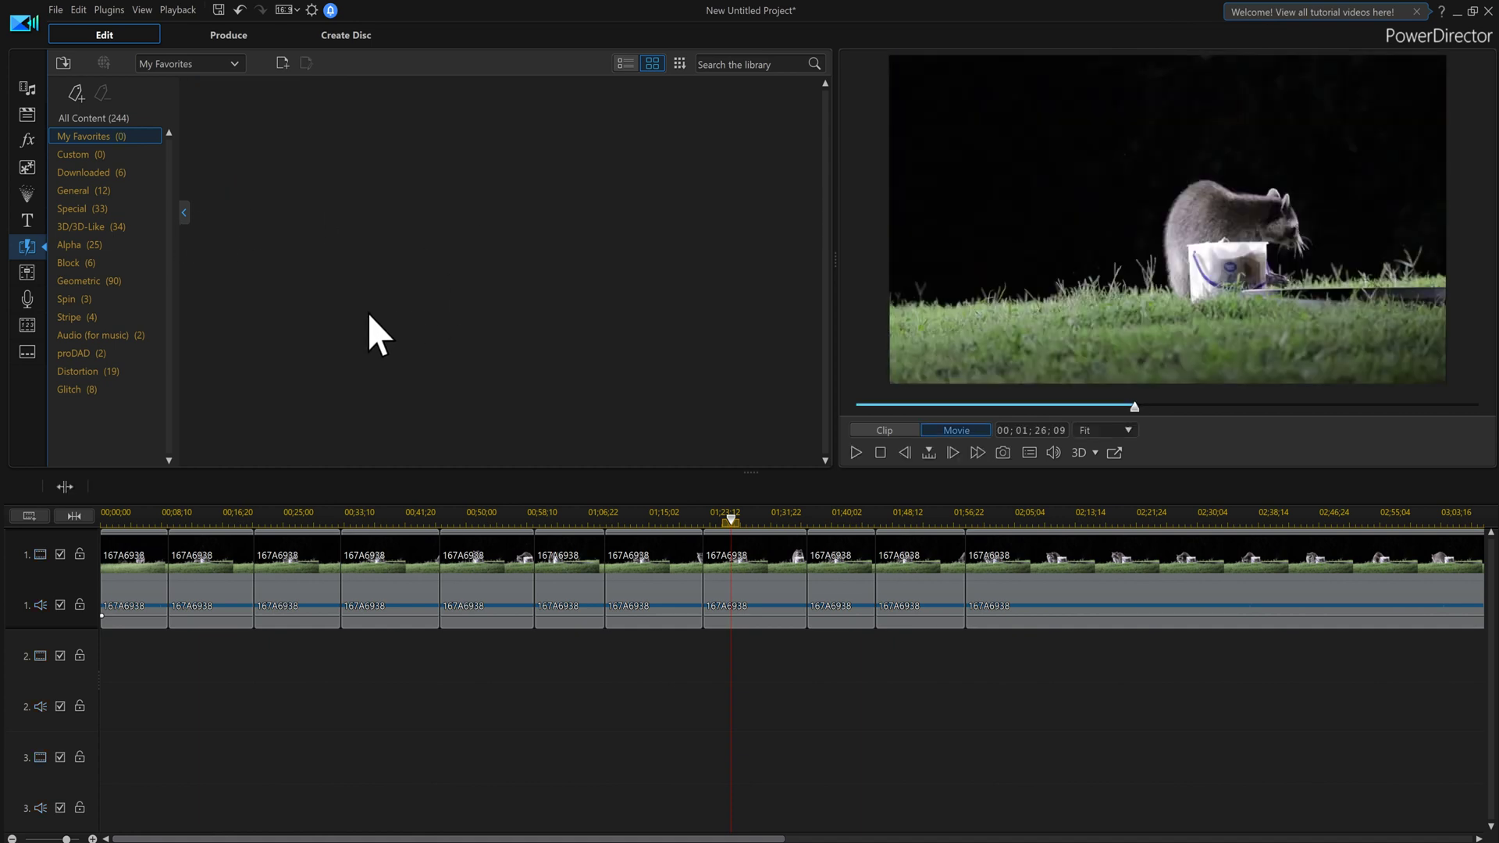
Find Spin Around Bottom Left in All Content and add it to My Favorites.
{"action": "left_click", "coordinate": [77, 118]}
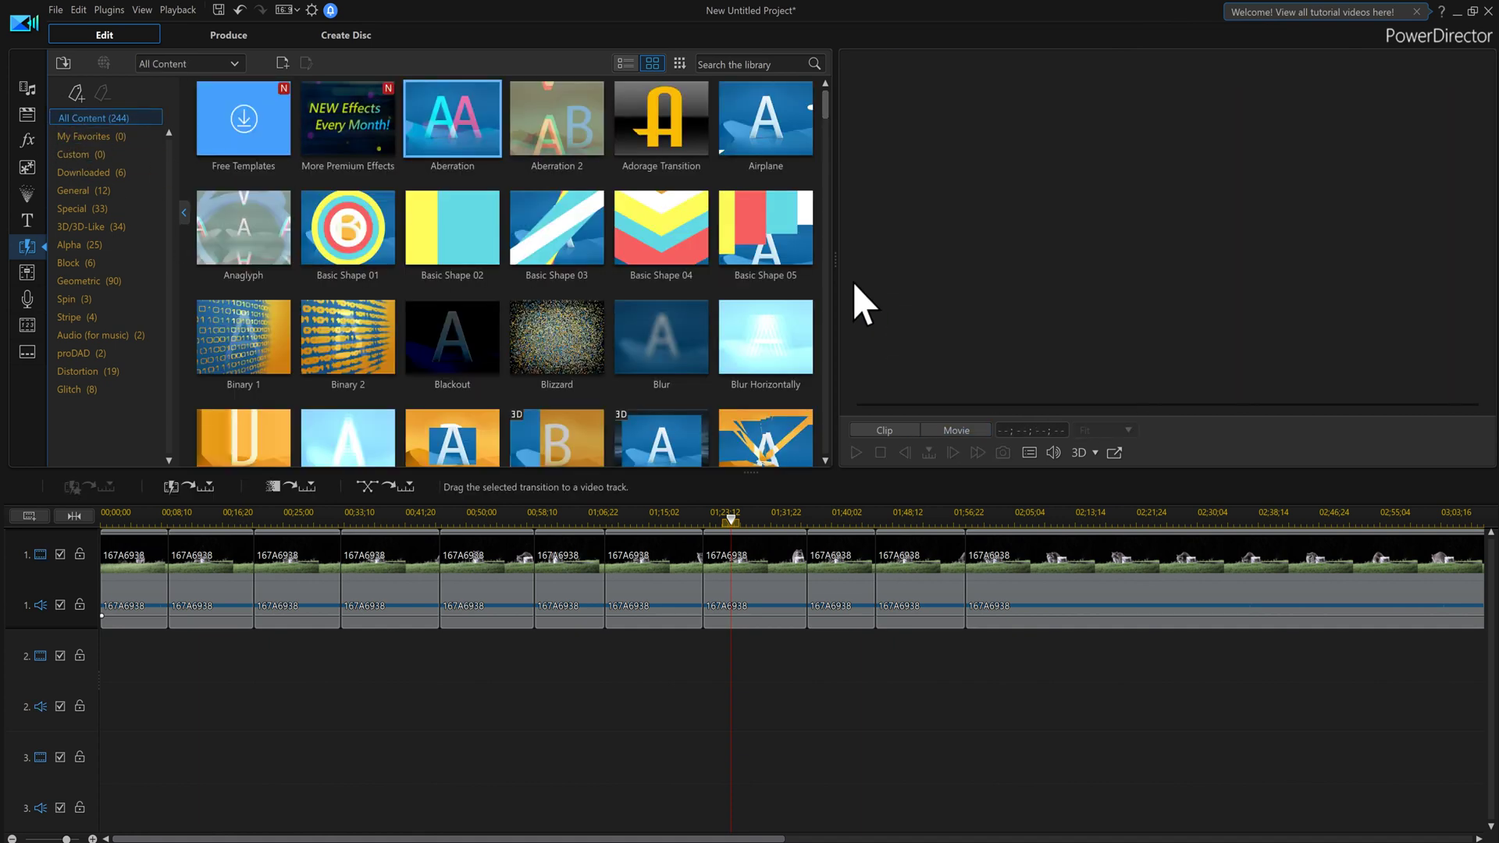
{"action": "scroll", "coordinate": [836, 387], "scroll_direction": "down", "scroll_amount": 15}
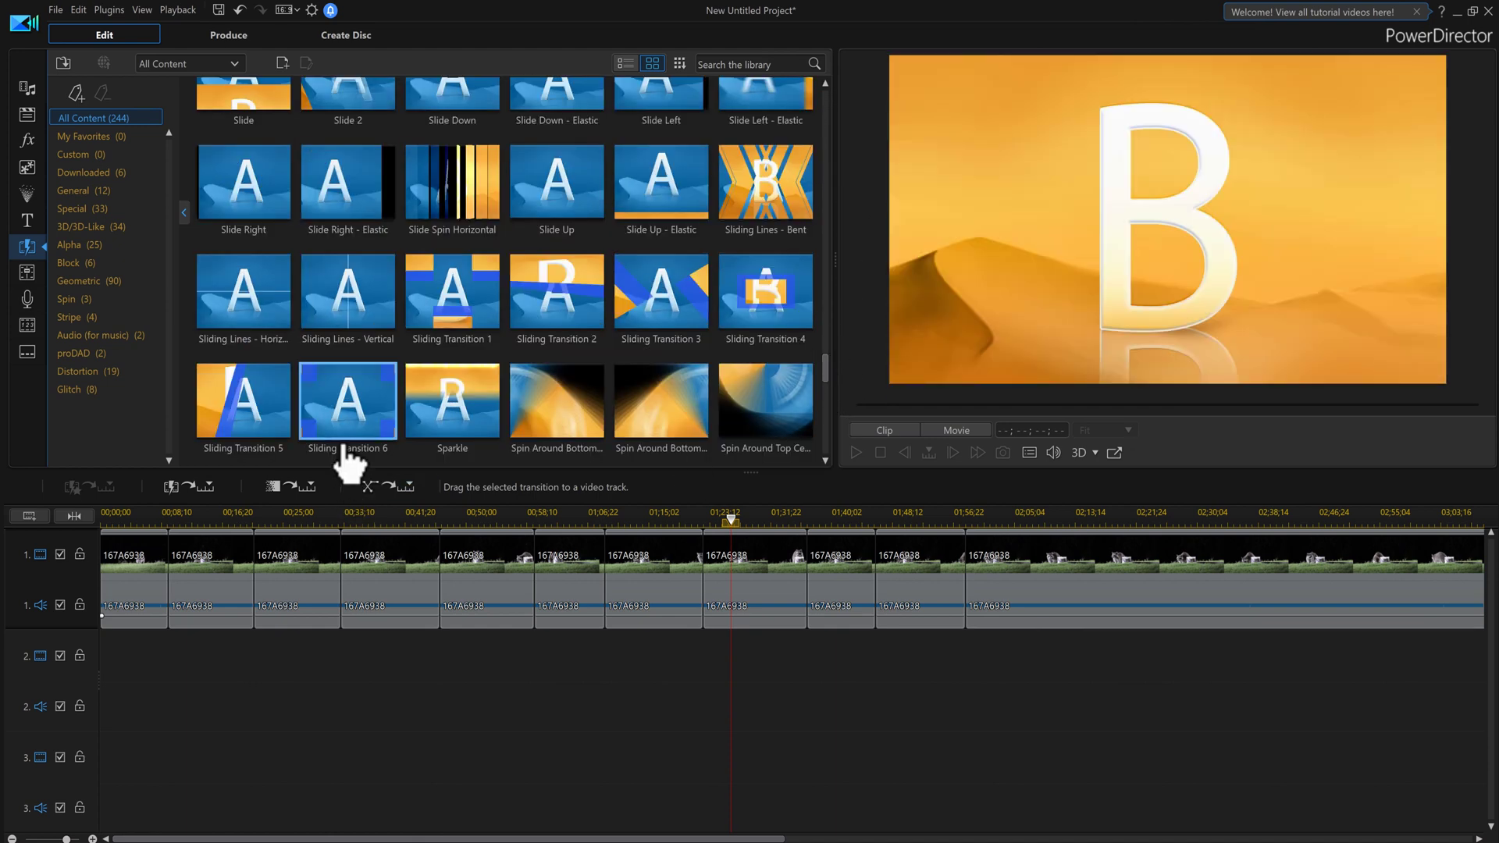
{"action": "left_click", "coordinate": [538, 417]}
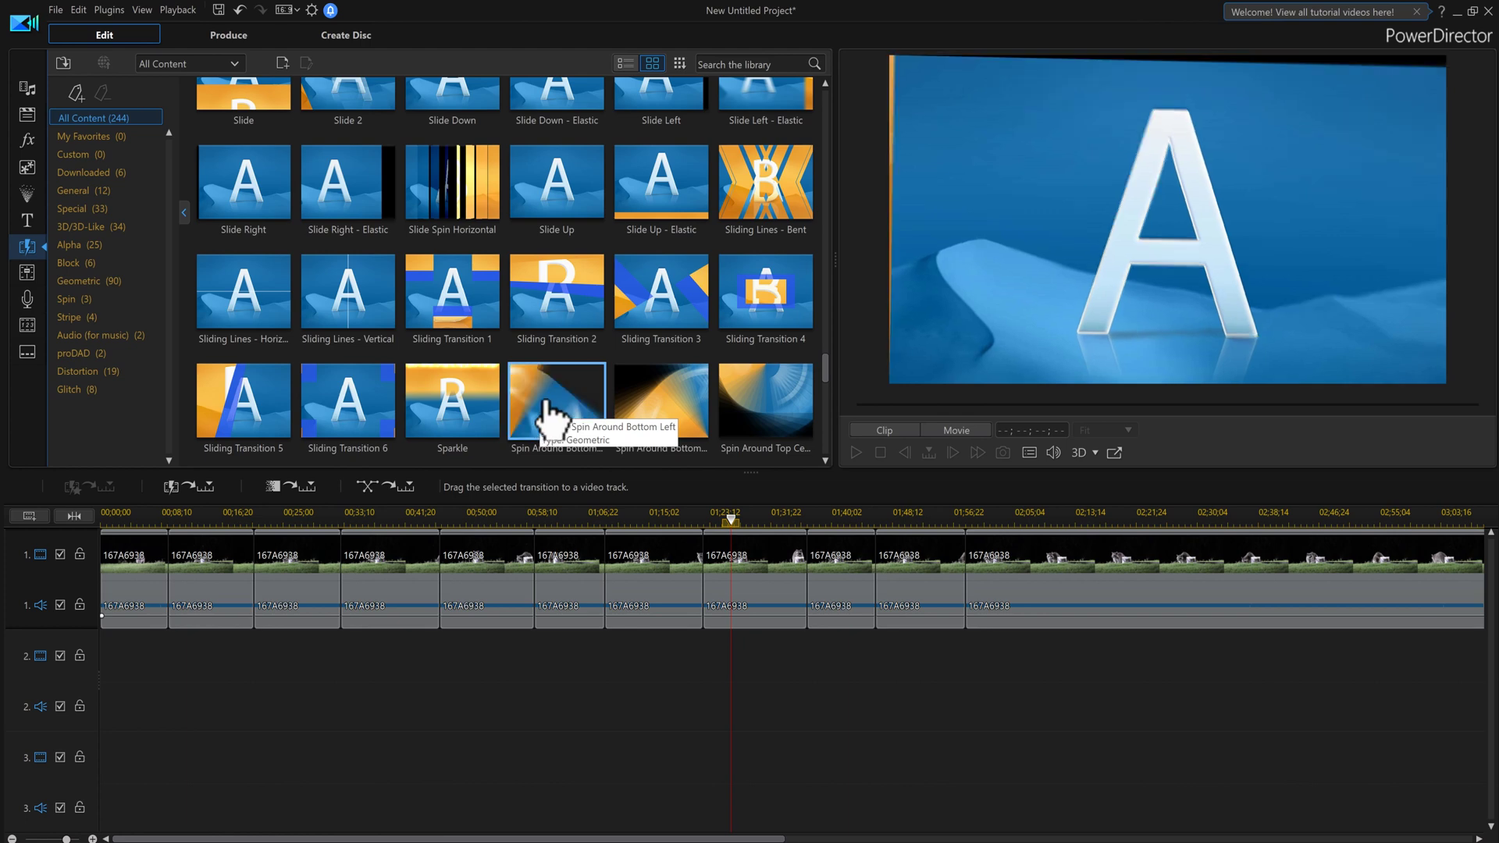
{"action": "right_click", "coordinate": [548, 402]}
{"action": "mouse_move", "coordinate": [661, 459]}
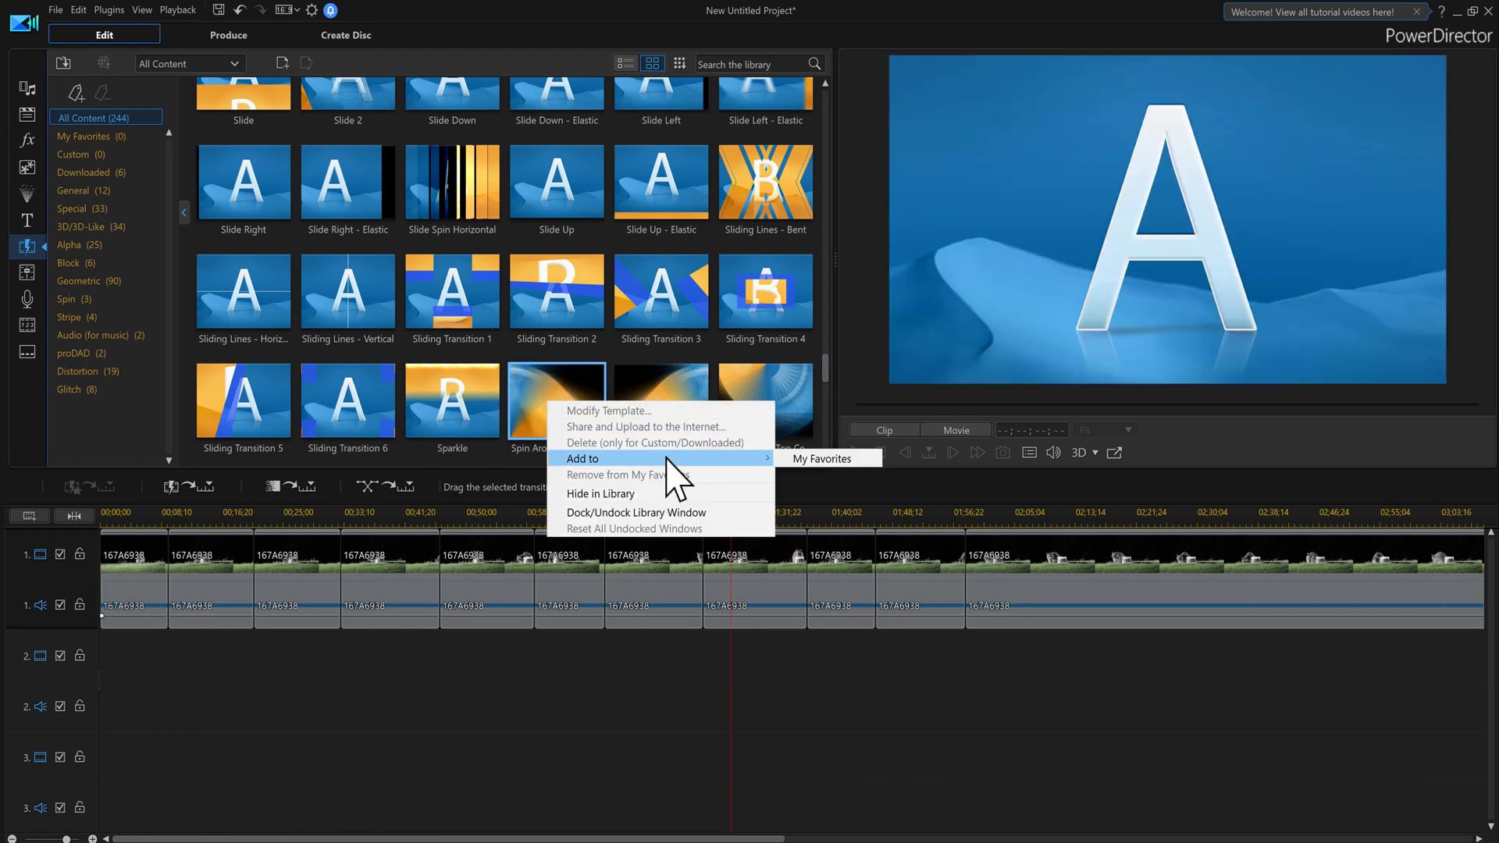
{"action": "left_click", "coordinate": [826, 459]}
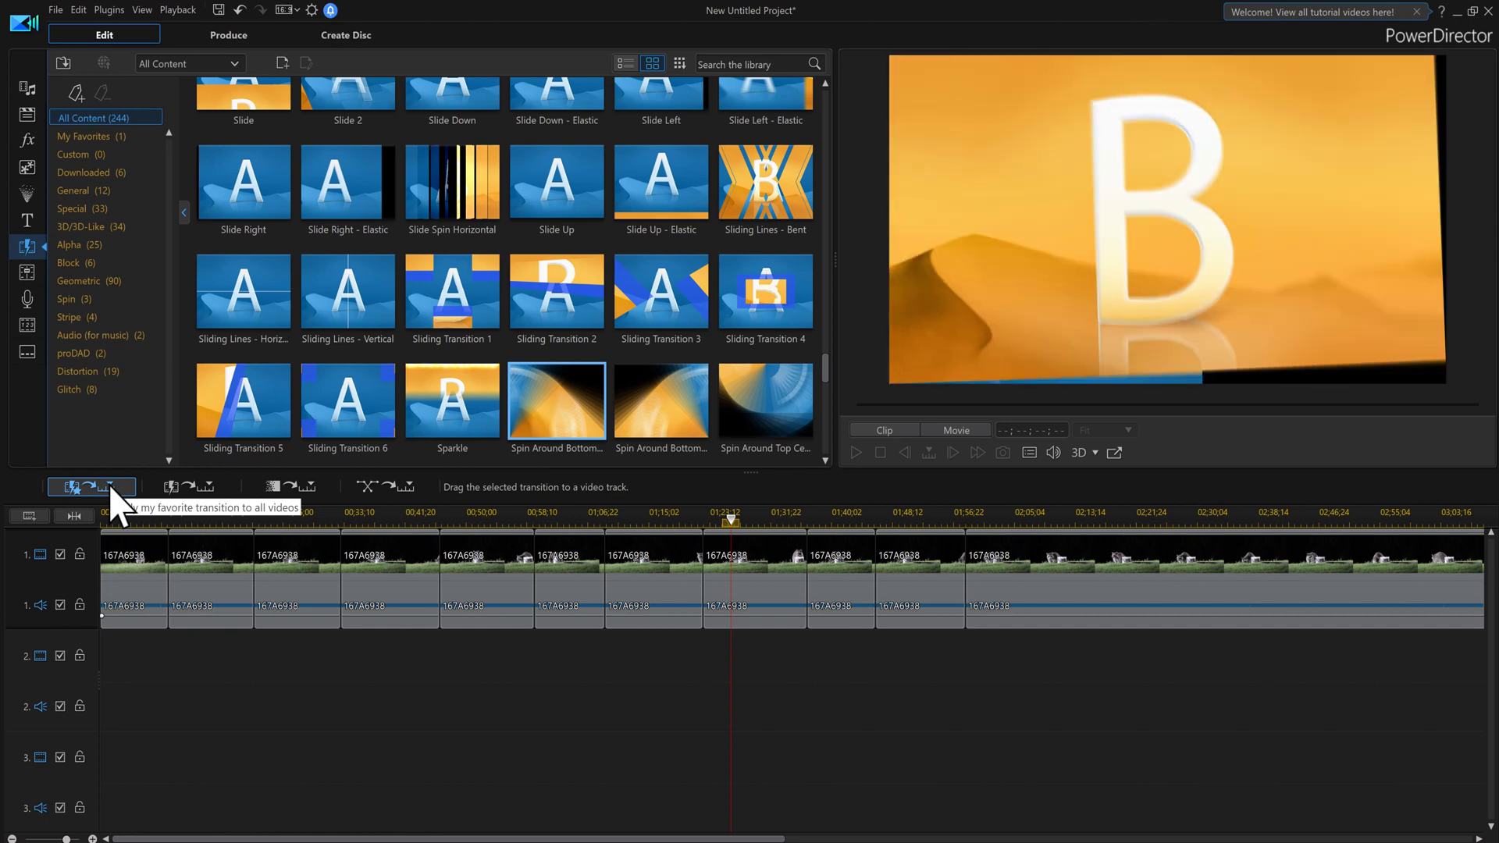
Apply Spin Around Bottom Left as a cross transition to all track 1 splits, then preview it at 01;34;00.
{"action": "left_click", "coordinate": [110, 487]}
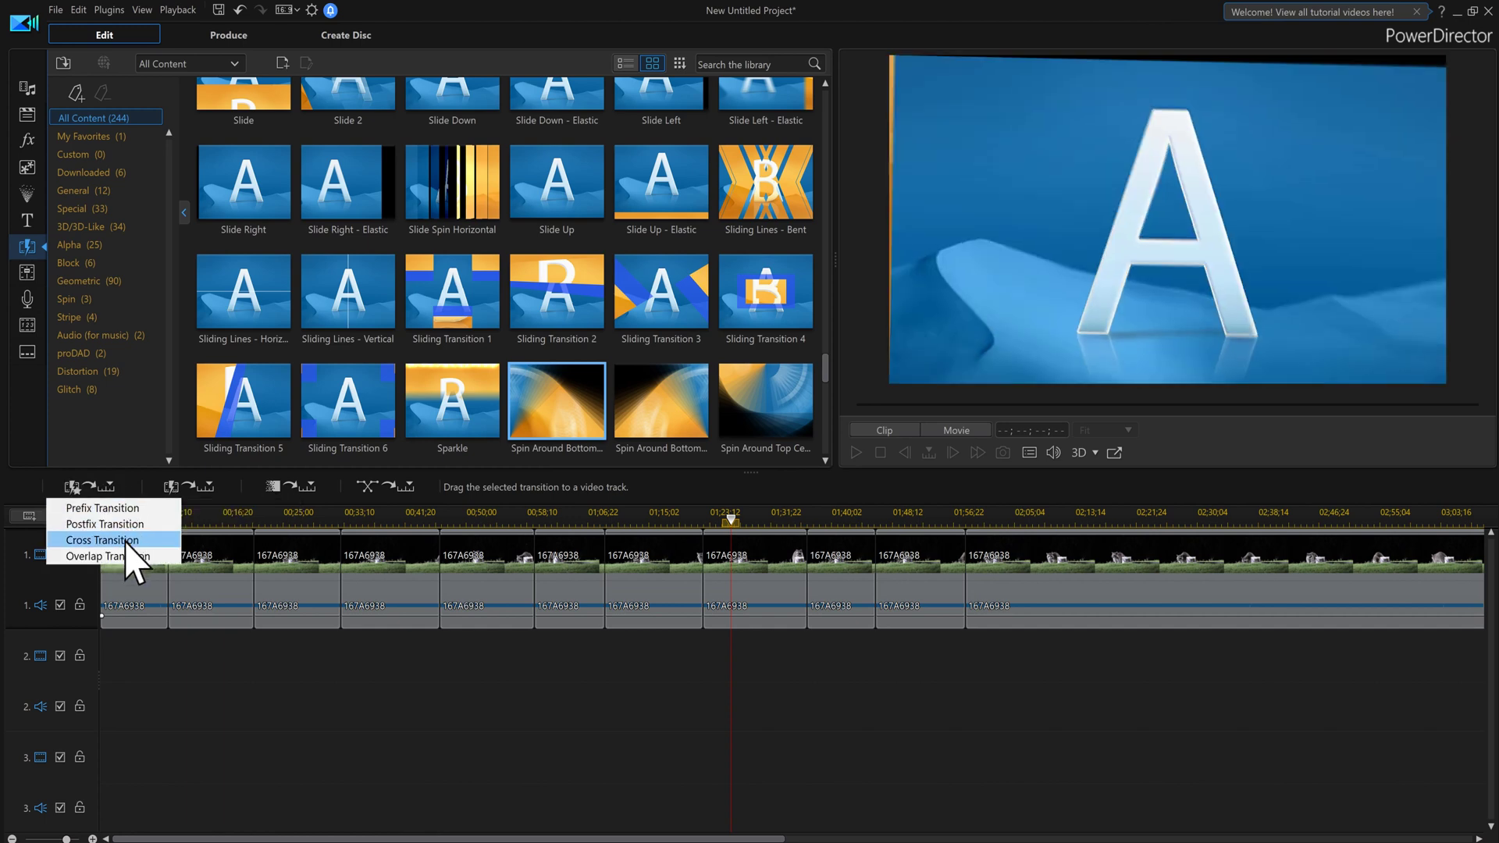
{"action": "left_click", "coordinate": [128, 541]}
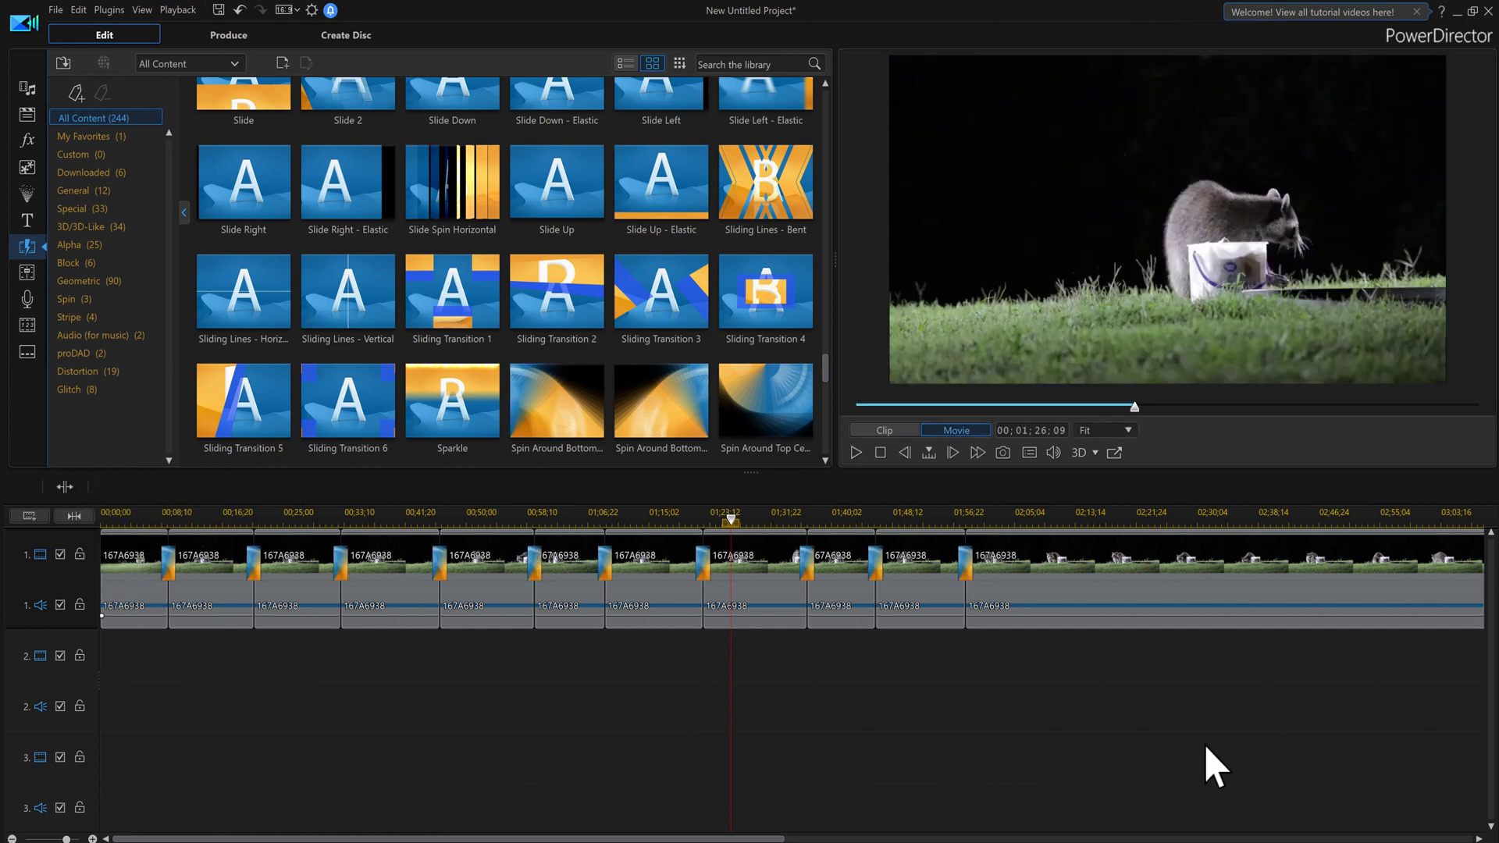
{"action": "left_click", "coordinate": [787, 517]}
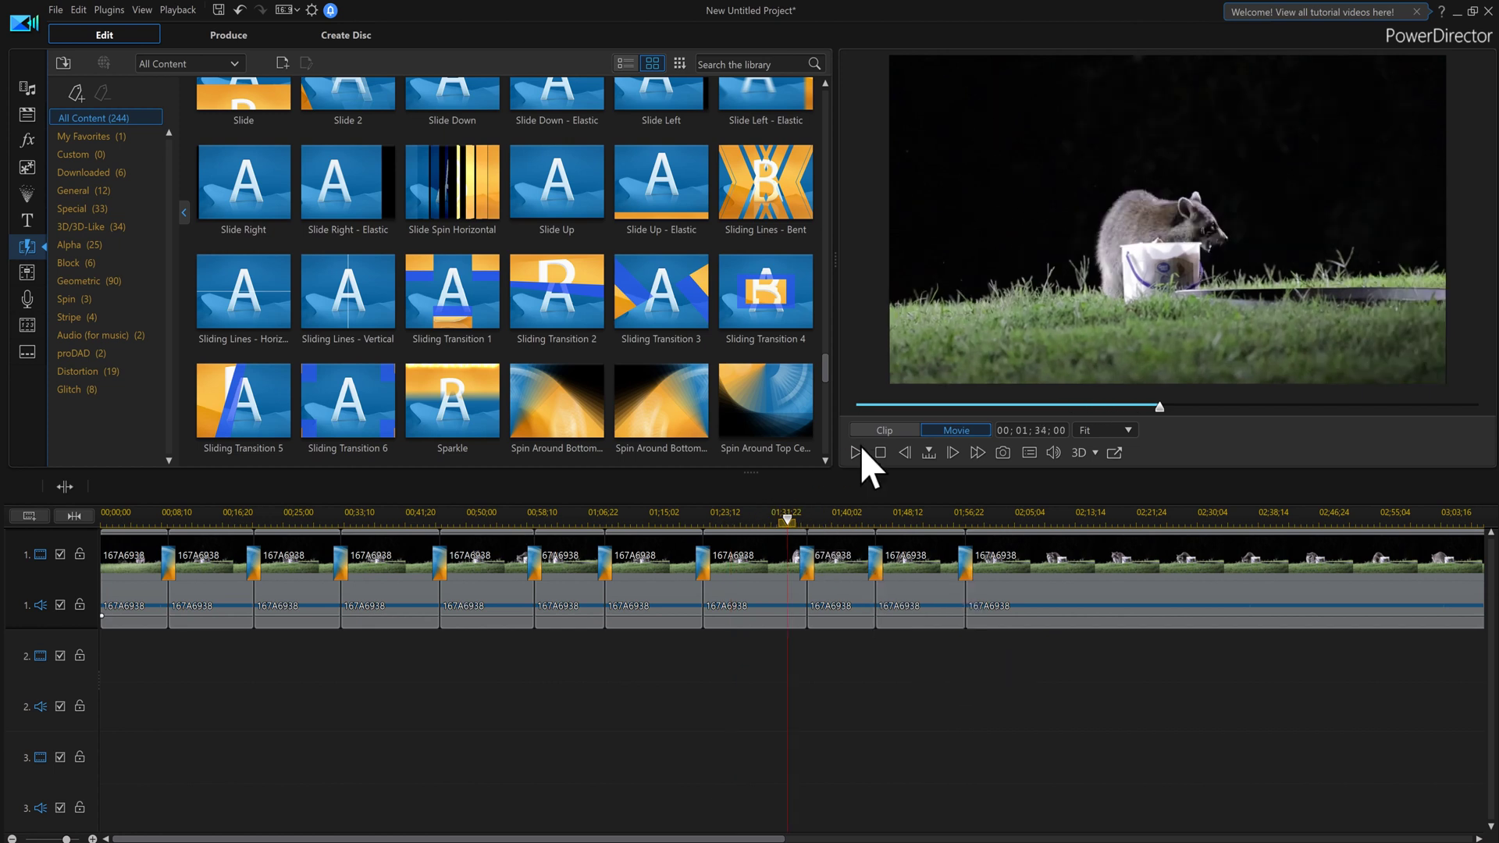
{"action": "left_click", "coordinate": [856, 453]}
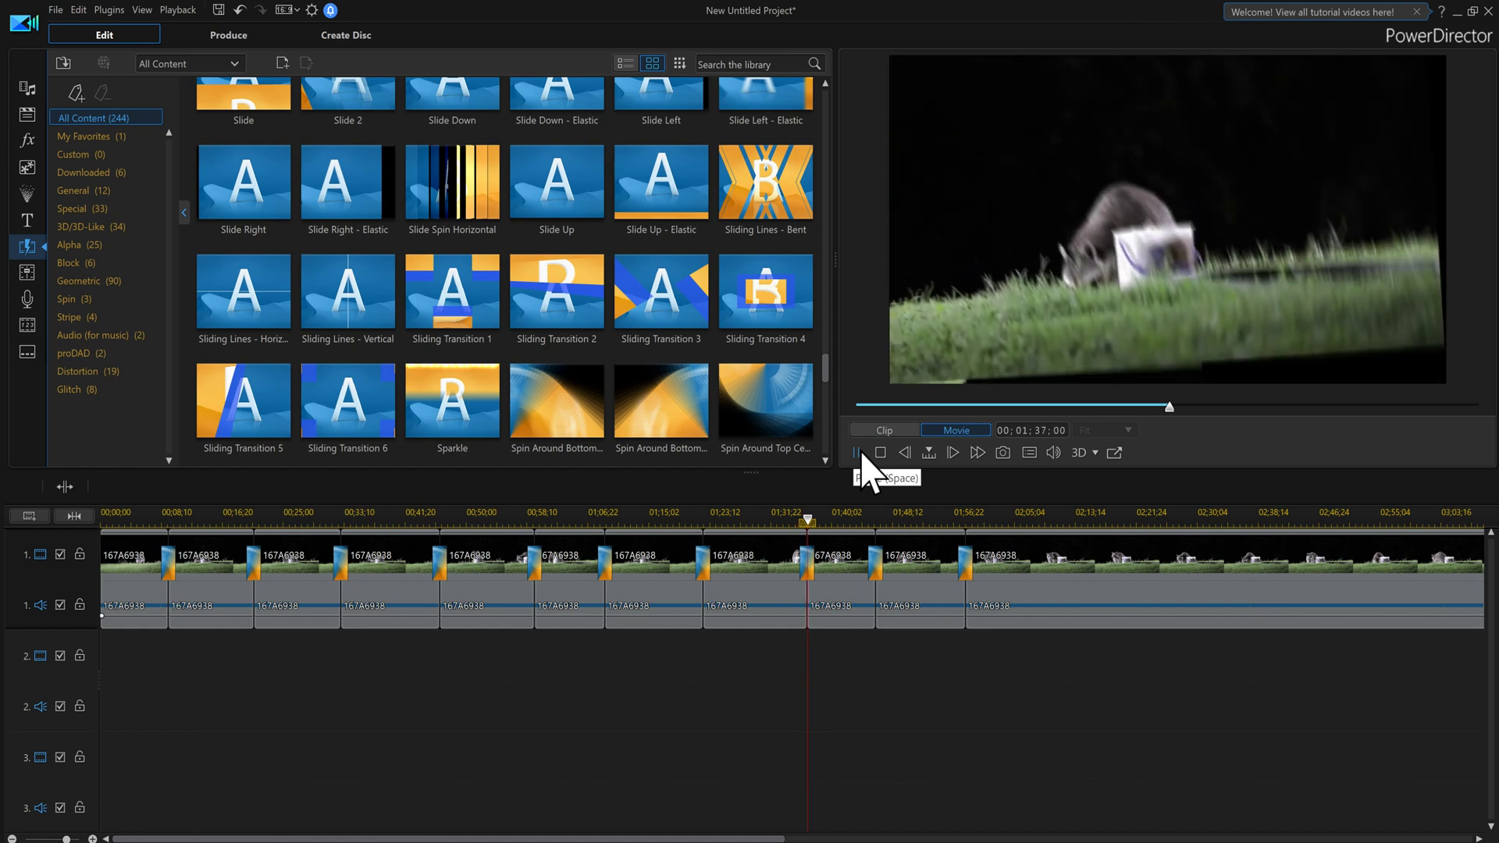
{"action": "left_click", "coordinate": [857, 453]}
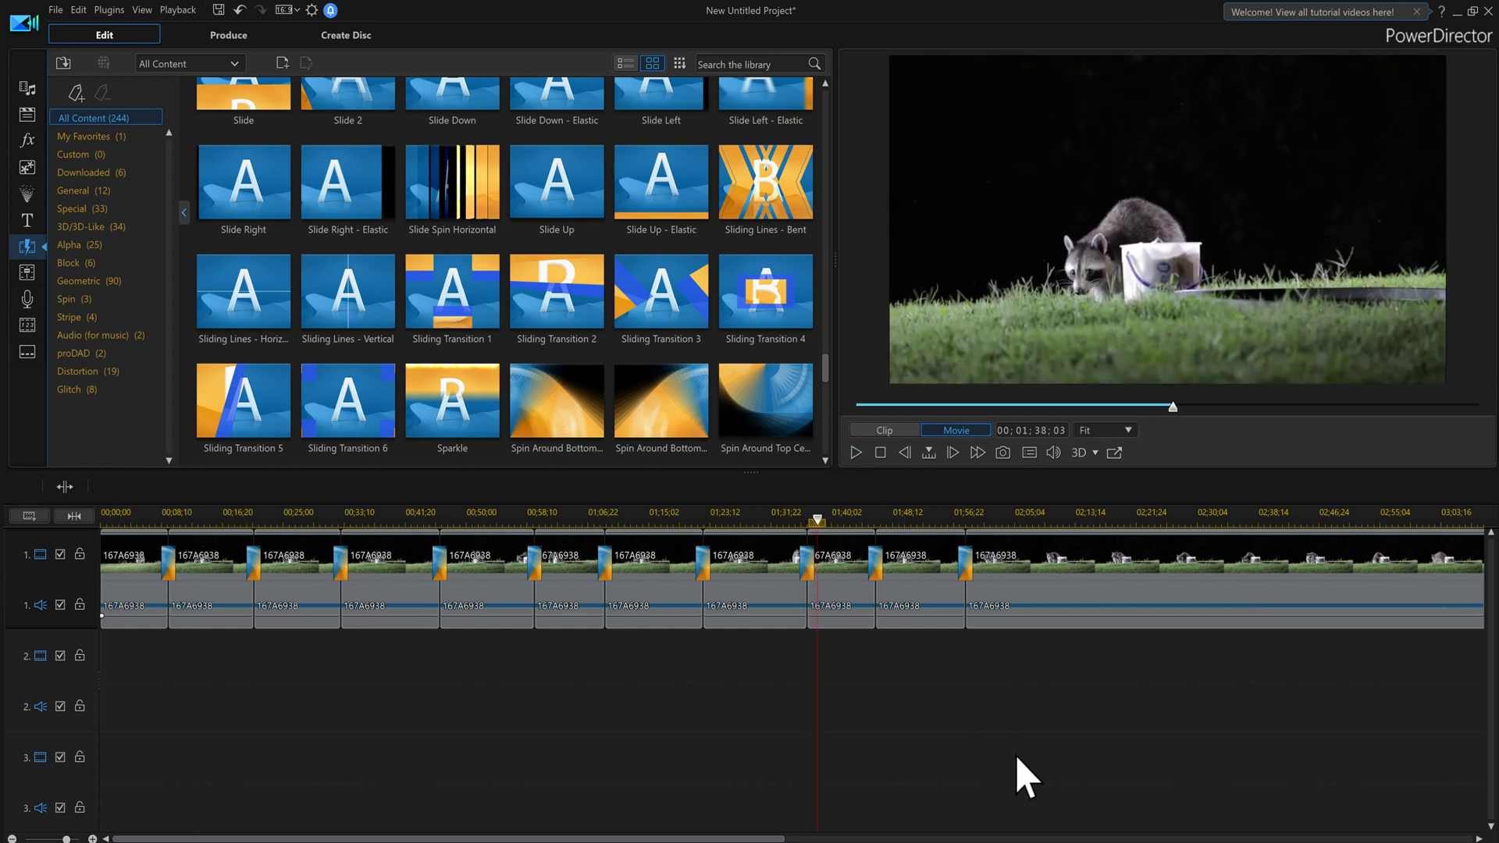